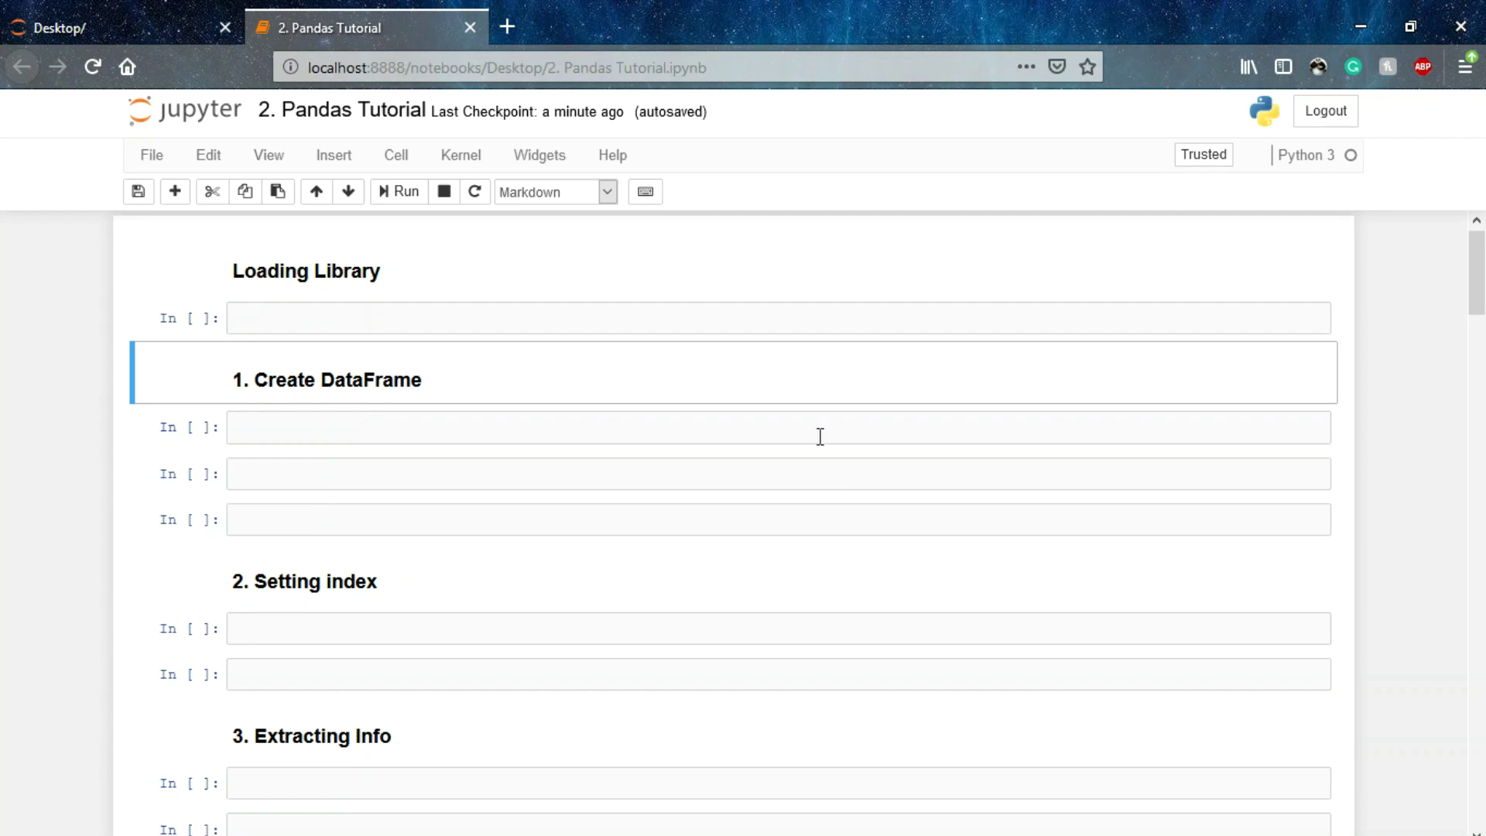
# Write 'import pandas as pd' and 'import numpy as np' under Loading Library, fixing typos, and run it
pyautogui.click(790, 320)
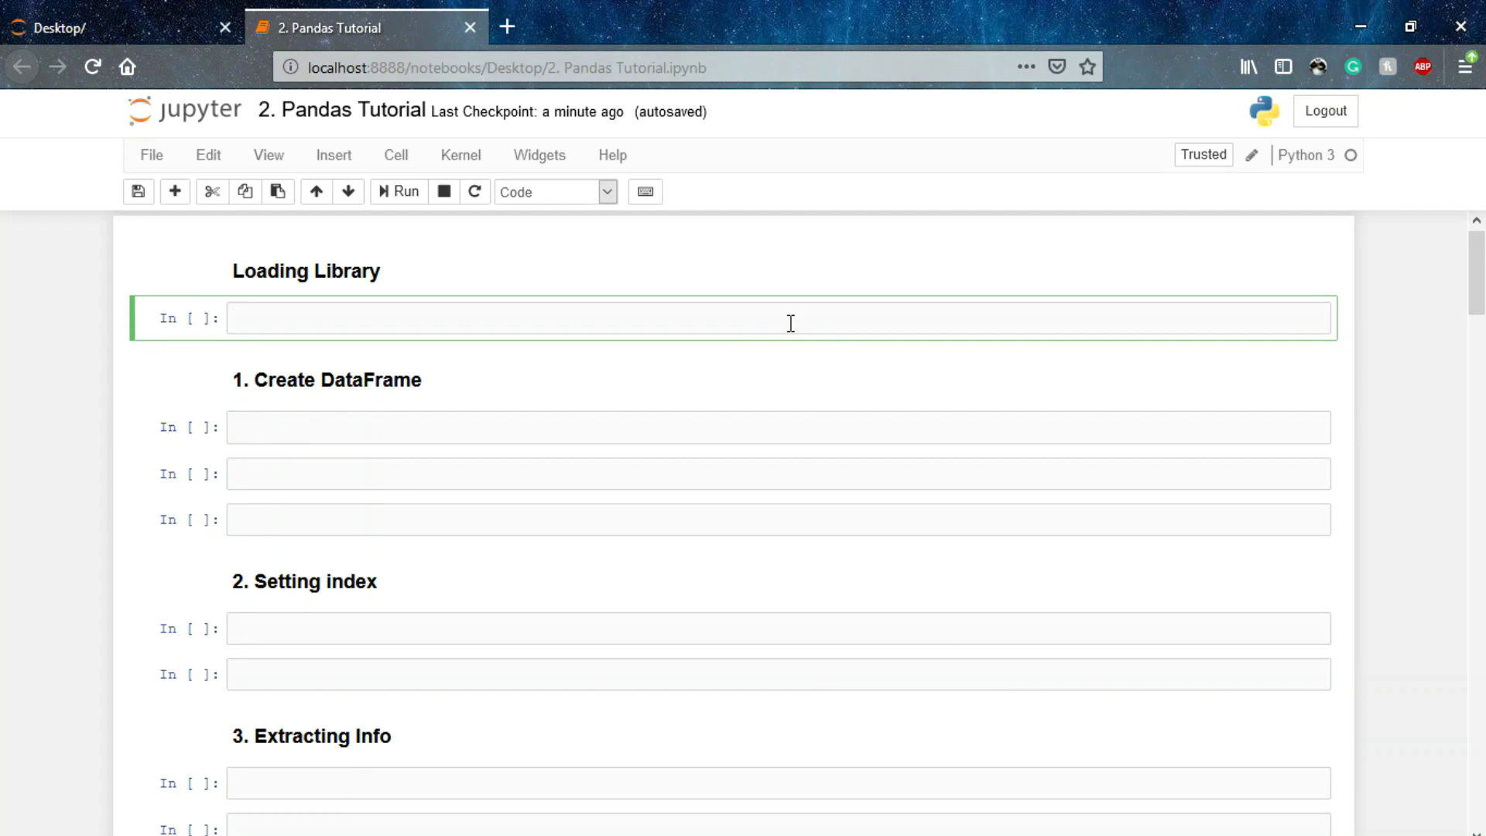
pyautogui.write('i')
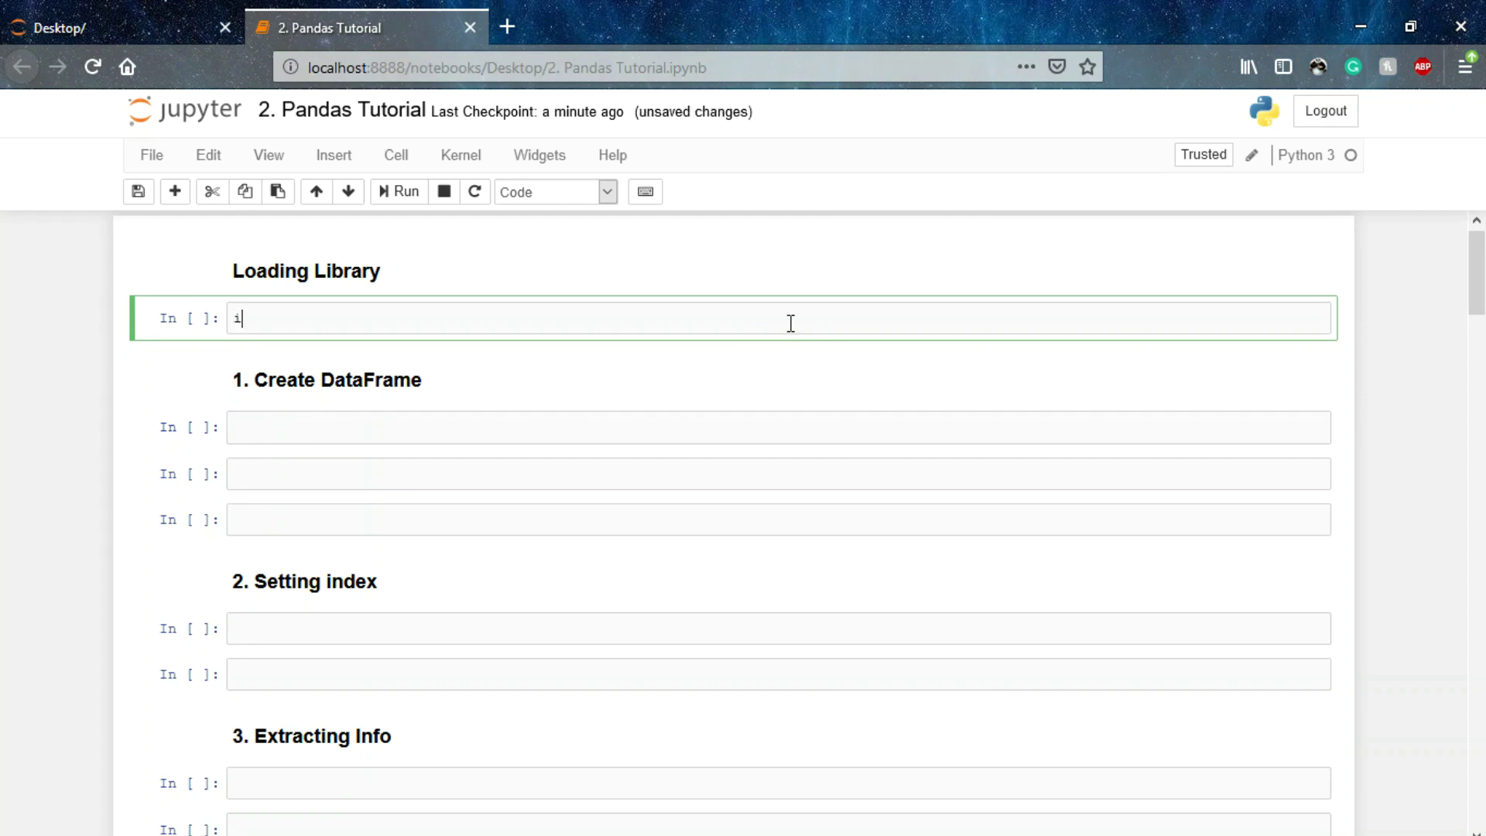
pyautogui.write('mport')
pyautogui.write('pandas')
pyautogui.press('BackSpace')
pyautogui.press('BackSpace')
pyautogui.press('BackSpace')
pyautogui.press('BackSpace')
pyautogui.write('ndas as ')
pyautogui.write('pd')
pyautogui.press('Left')
pyautogui.press('Left')
pyautogui.press('Left')
pyautogui.press('Left')
pyautogui.press('Left')
pyautogui.press('Left')
pyautogui.press('Right')
pyautogui.write('a')
pyautogui.press('End')
pyautogui.press('Return')
pyautogui.write('import ')
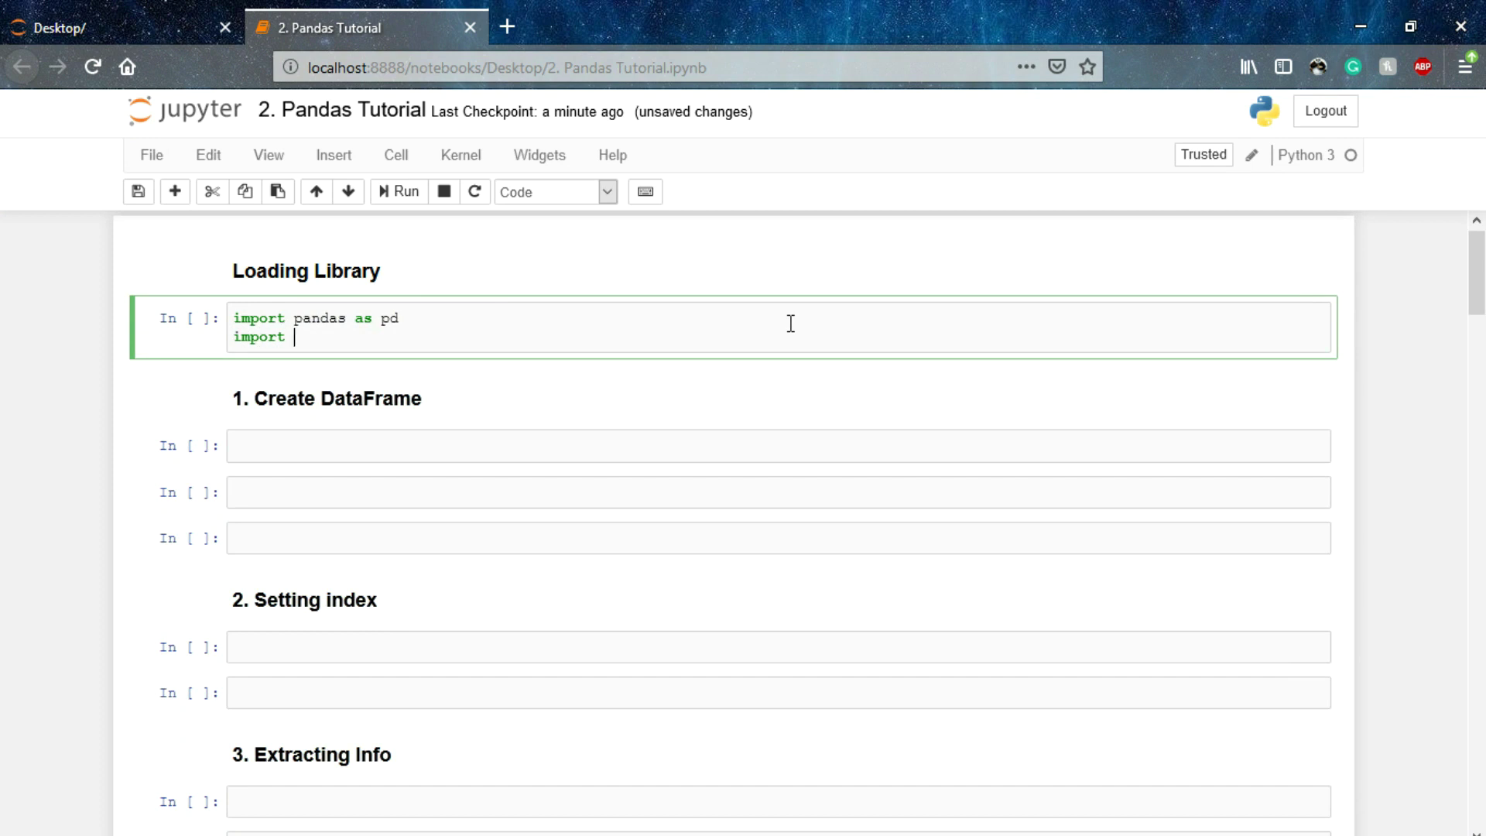
pyautogui.write('numpy as ')
pyautogui.write('np')
pyautogui.hotkey('shift', 'Return')
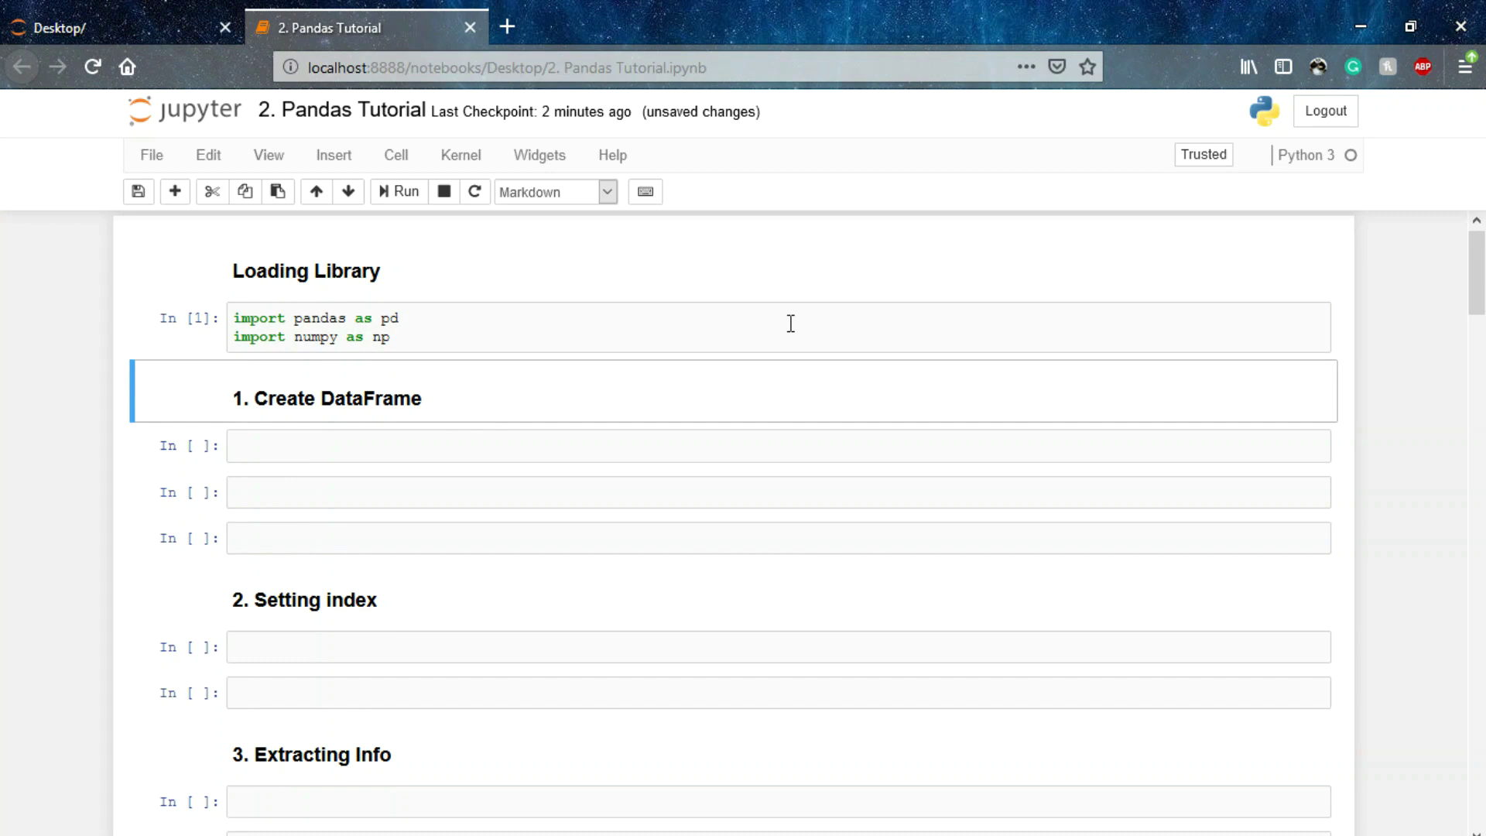
# Begin the data dictionary under Create DataFrame with 'roll_no': [3, 2, 7, 11]
pyautogui.click(508, 447)
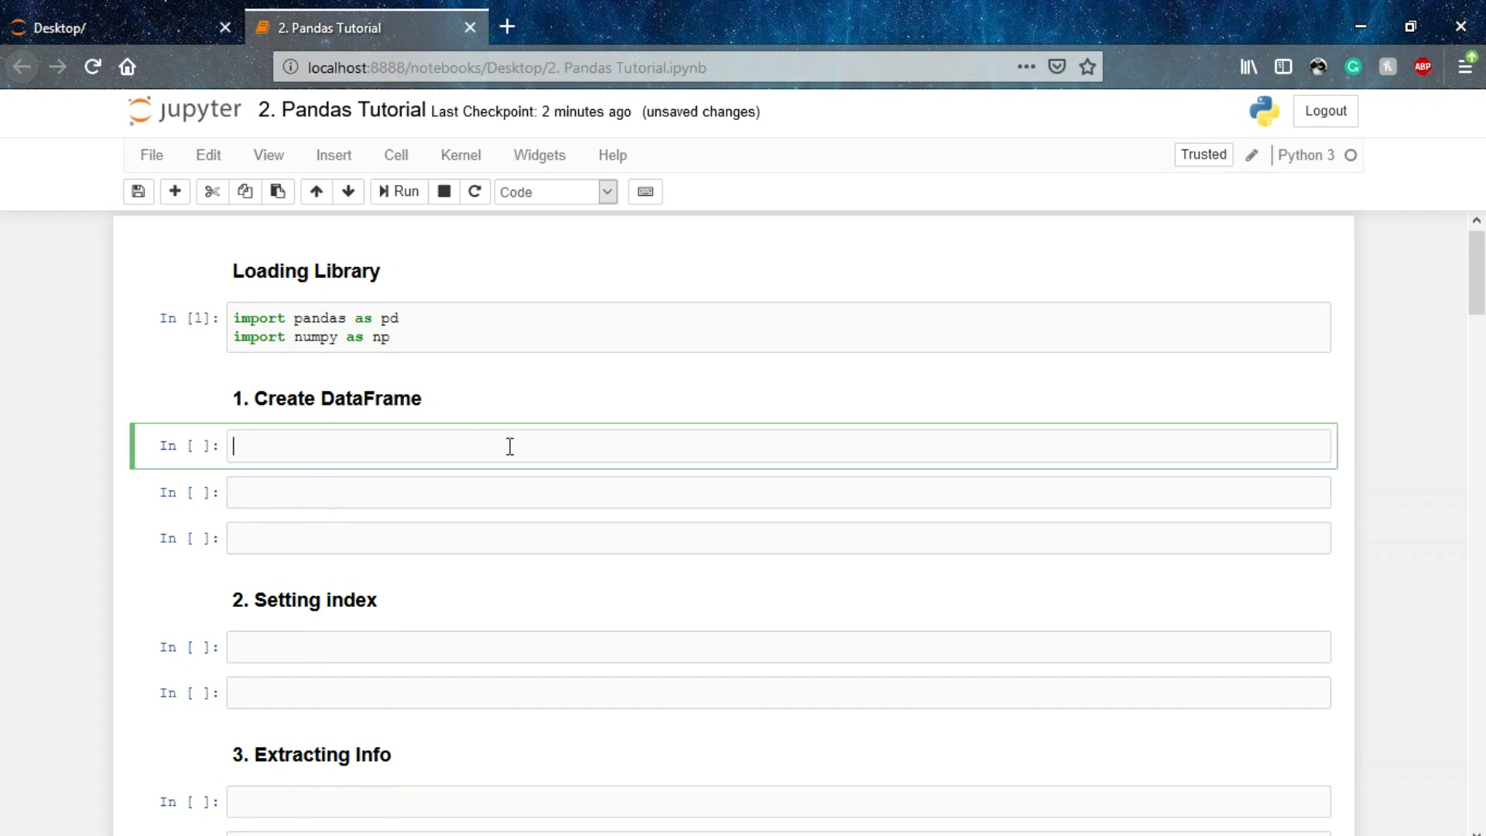
pyautogui.write('da')
pyautogui.write('ta = ')
pyautogui.write('{}')
pyautogui.press('Return')
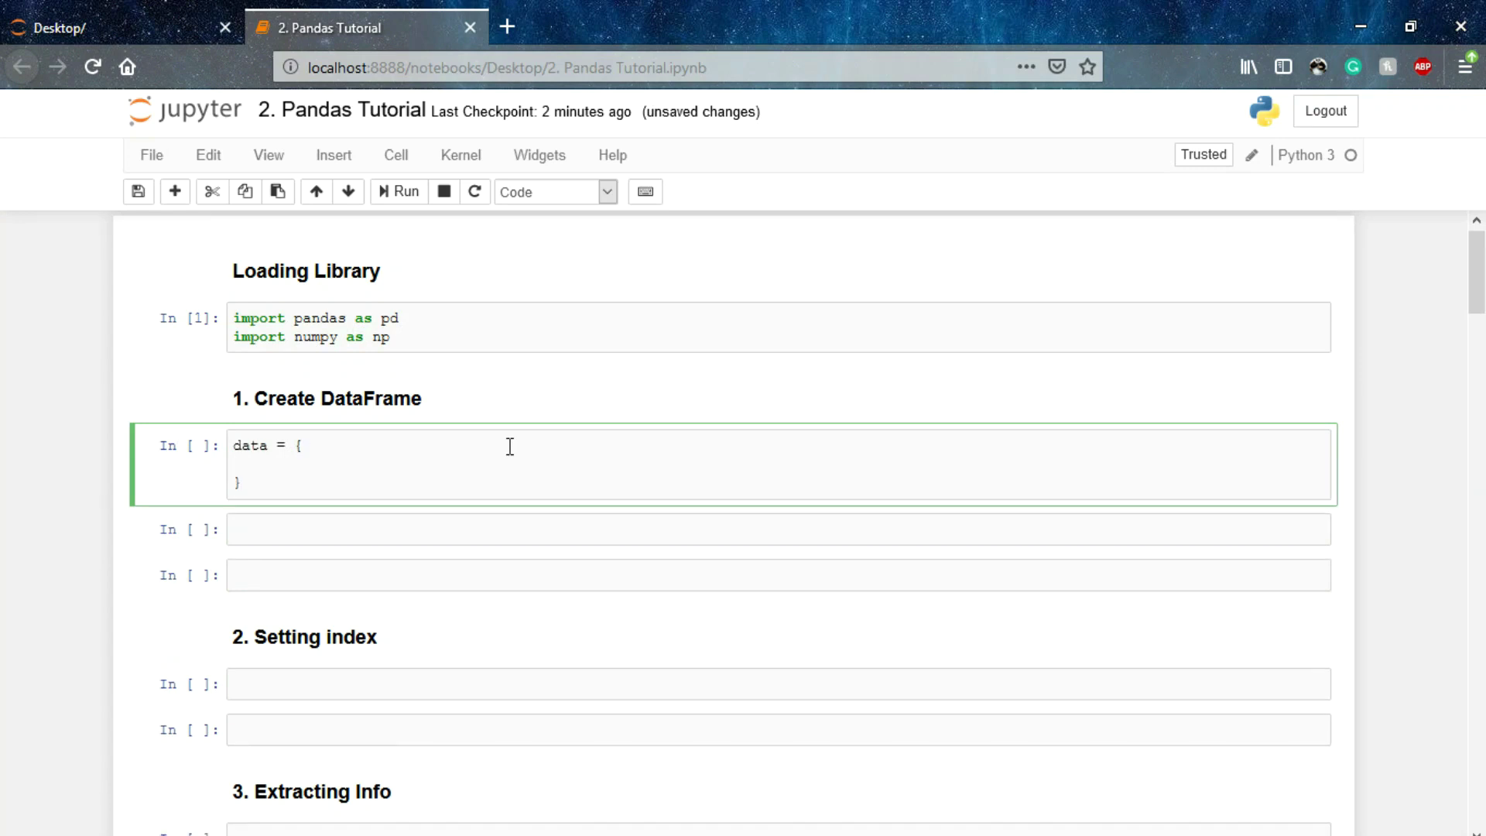
pyautogui.write("'")
pyautogui.write('roll')
pyautogui.write('_no')
pyautogui.write(' : ')
pyautogui.write('[')
pyautogui.write('3')
pyautogui.write(', 2, ')
pyautogui.write('7, 11')
pyautogui.write(',')
pyautogui.press('Return')
pyautogui.write("'")
pyautogui.press('BackSpace')
pyautogui.press('BackSpace')
pyautogui.press('BackSpace')
pyautogui.write(',')
# Add 'ppr_id': [34, 21, 10, 11] to the data dictionary and start a third entry
pyautogui.press('Return')
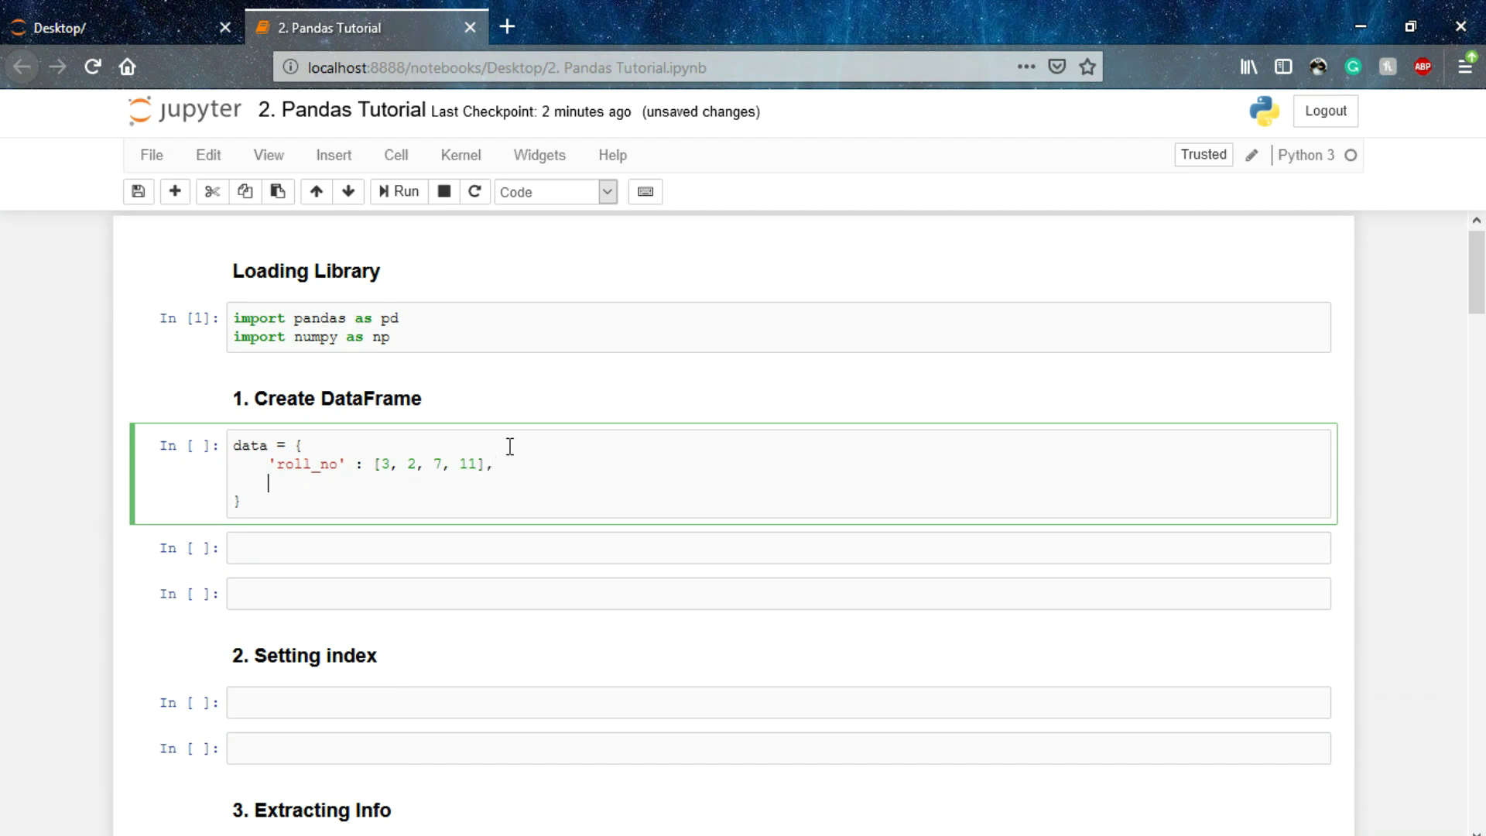
pyautogui.write("'")
pyautogui.write('p')
pyautogui.write('pr')
pyautogui.write('_i')
pyautogui.write('d0')
pyautogui.press('BackSpace')
pyautogui.press('Right')
pyautogui.write(': [')
pyautogui.write('34, ')
pyautogui.write('21, 1')
pyautogui.write('0, 11')
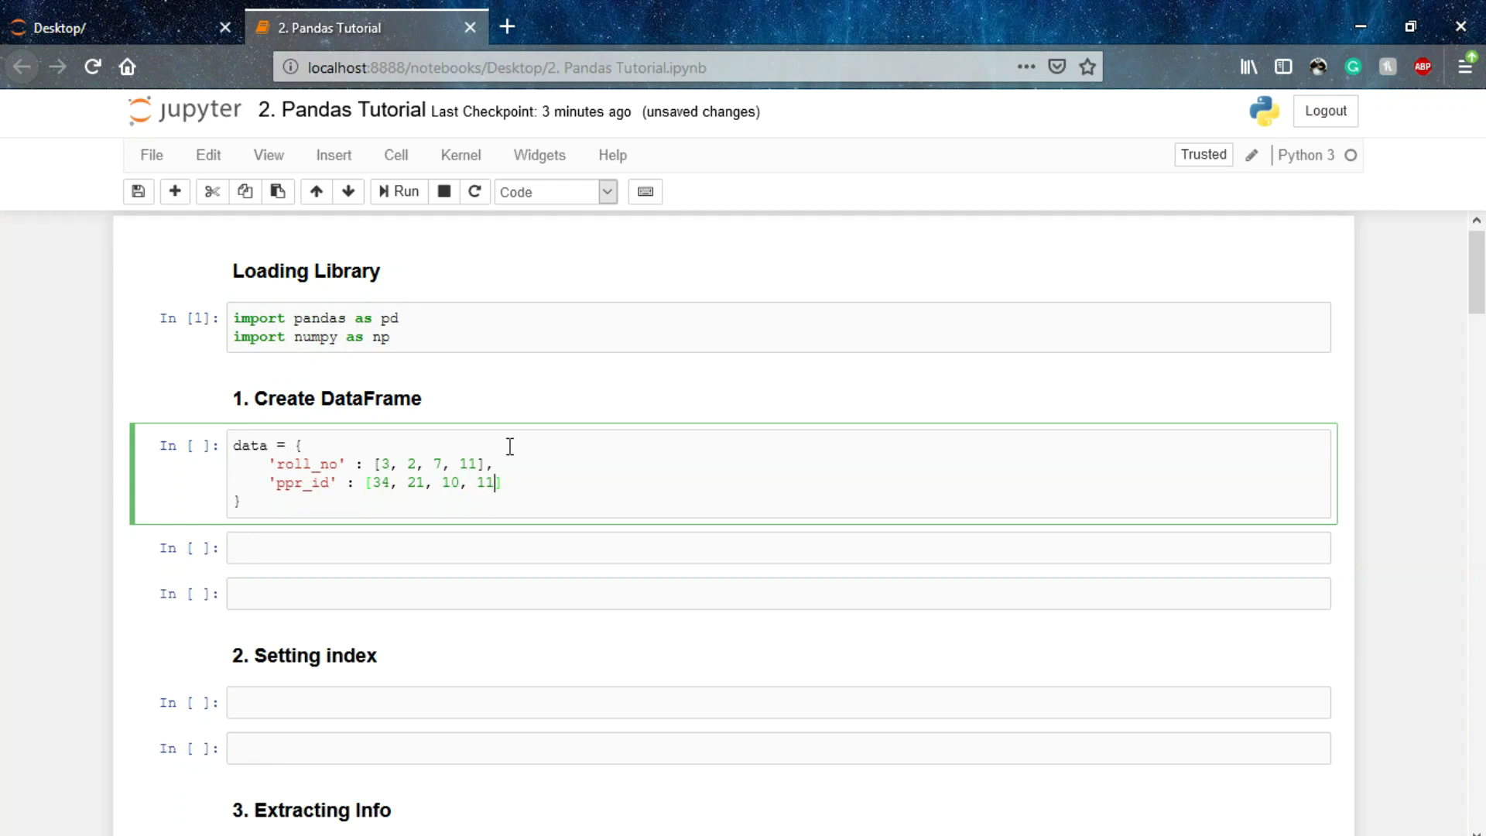
pyautogui.write(']')
pyautogui.press('Return')
pyautogui.write("'")
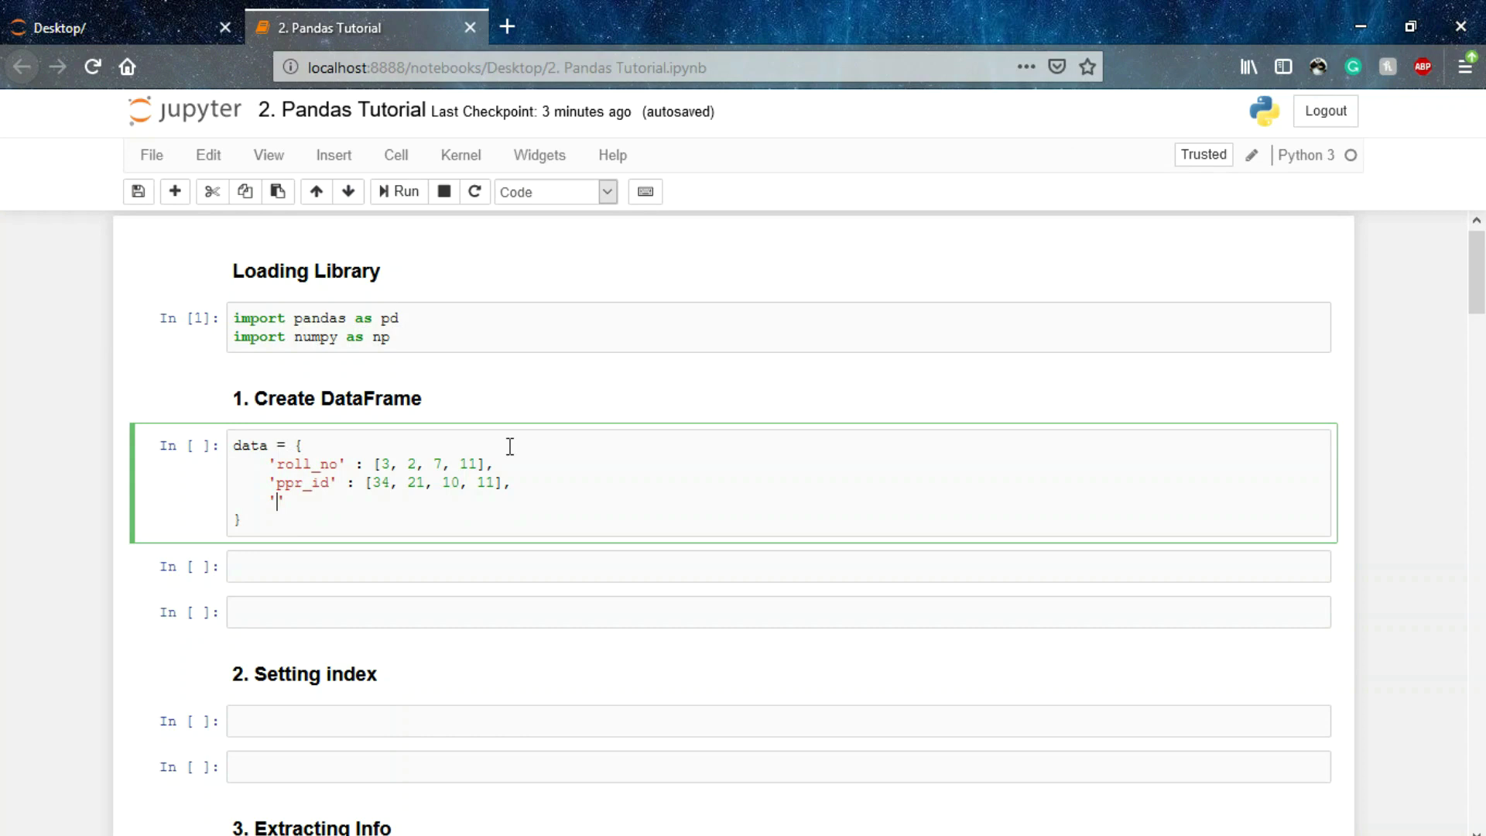
pyautogui.write("marks' ")
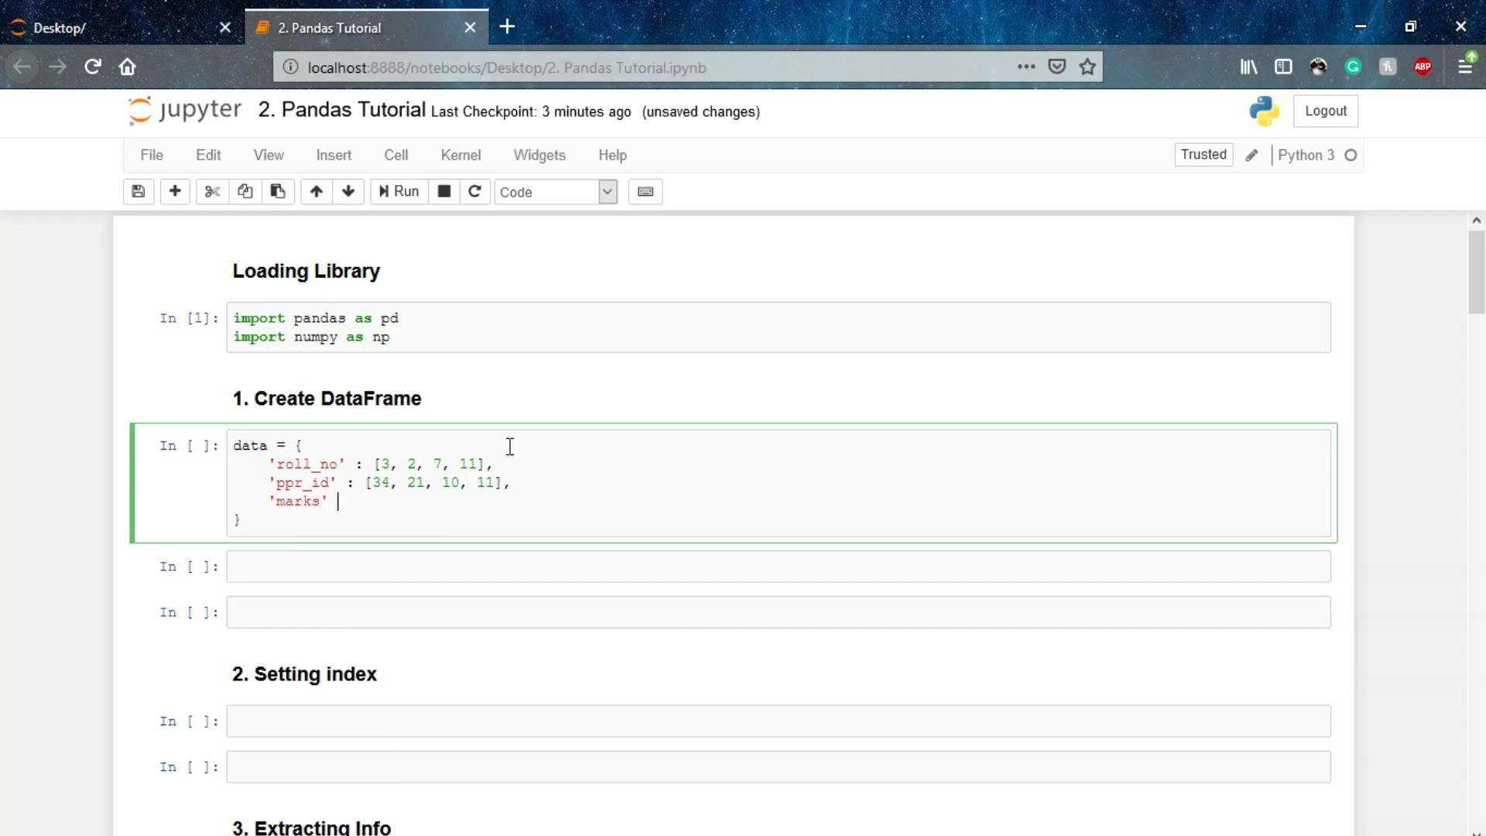
pyautogui.write(': [')
pyautogui.write('30, ')
pyautogui.write('23, 1')
pyautogui.write('7, 2')
pyautogui.write('7')
# Finish the dictionary with 'marks': [30, 23, 17, 27] and run the cell
pyautogui.hotkey('shift', 'Return')
# Start the line df1 = pd.DataFrame in the empty cell below the dictionary
pyautogui.click(355, 570)
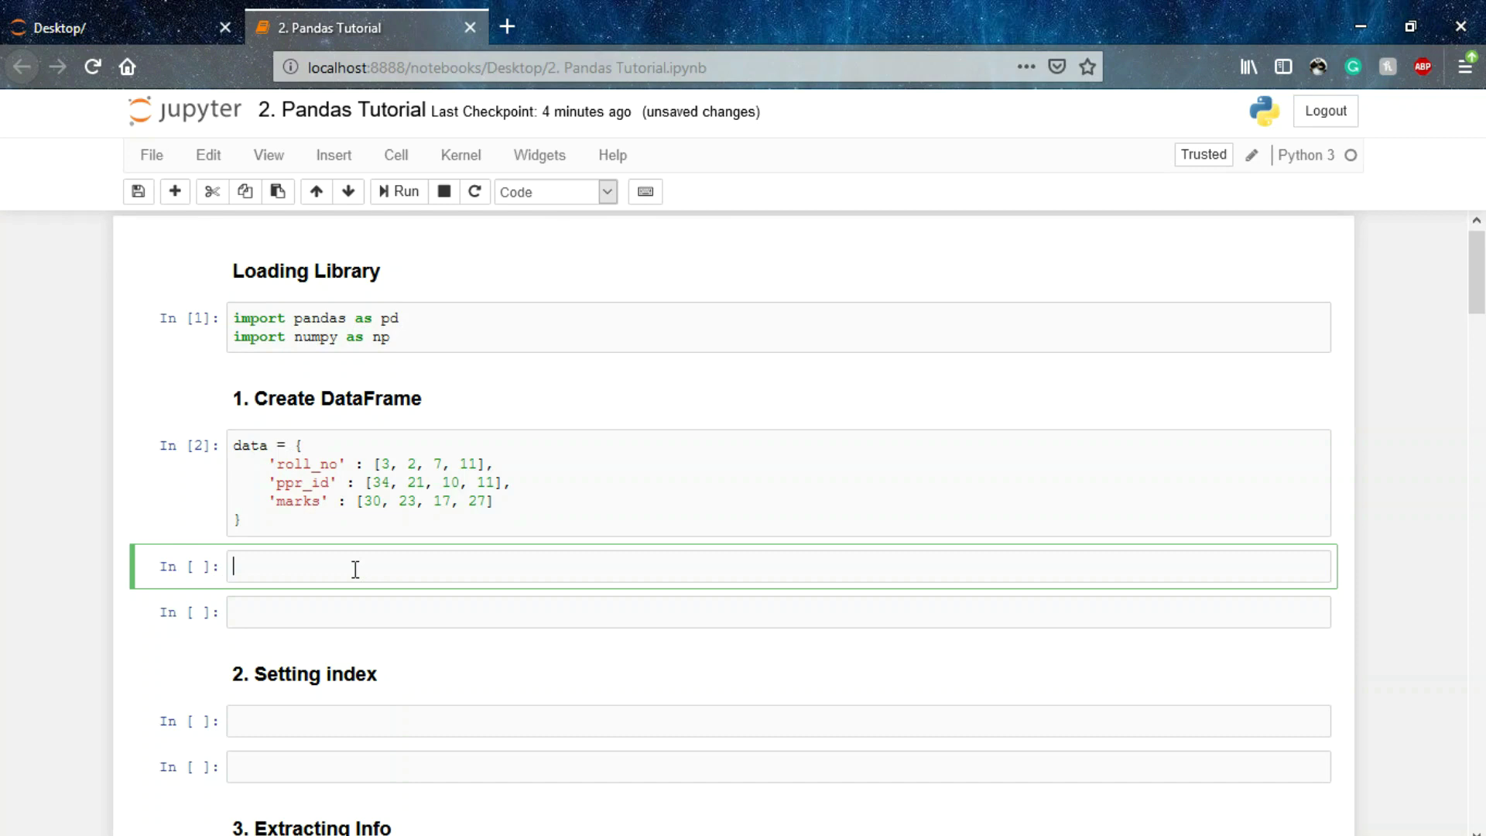
pyautogui.write('df1')
pyautogui.write(' = ')
pyautogui.write('pd.')
pyautogui.write('Data')
pyautogui.write('Frame')
# Insert a new cell below the dictionary that displays the data dictionary
pyautogui.click(305, 517)
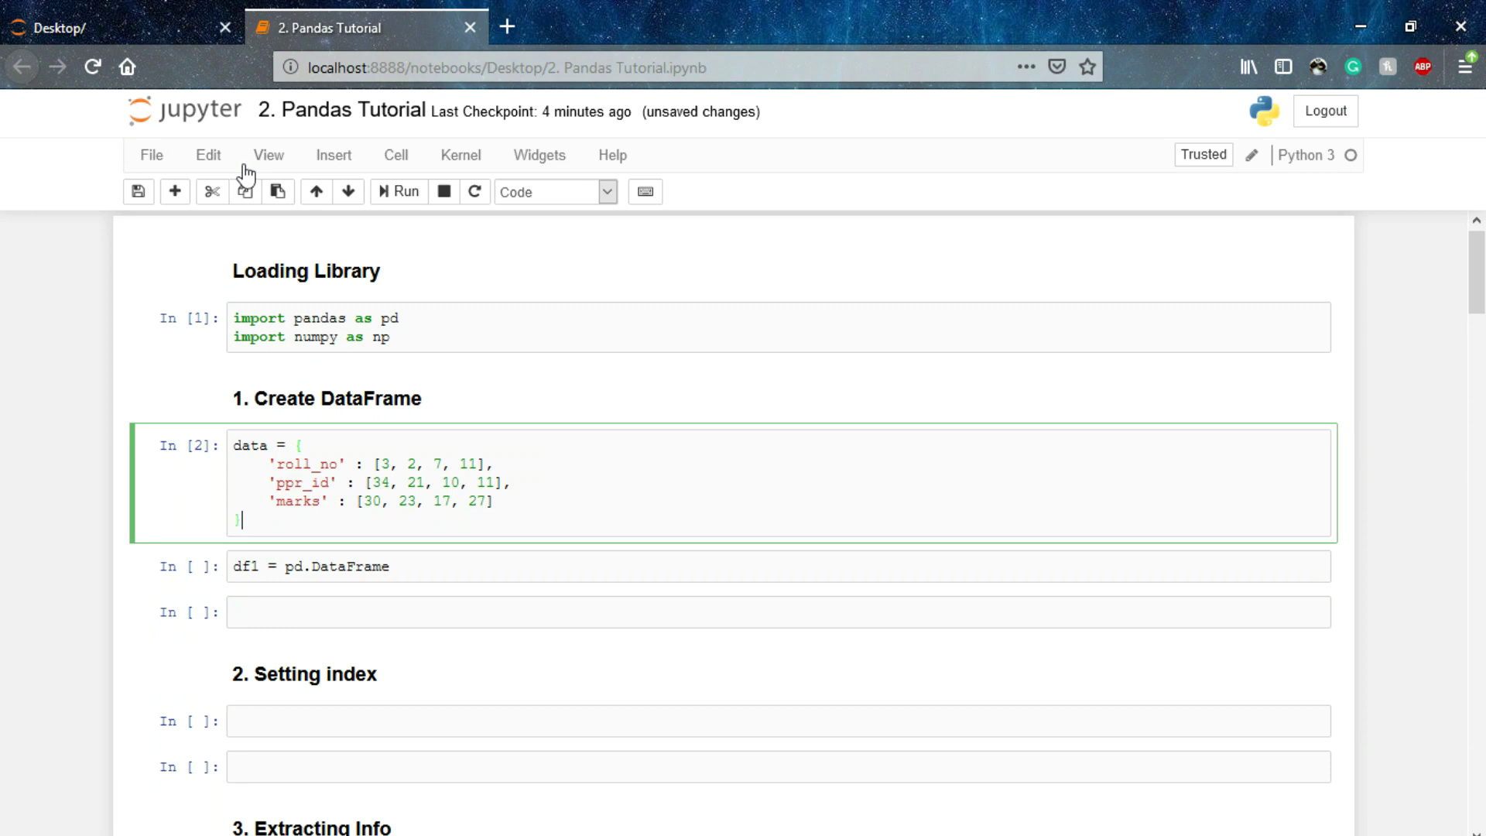
pyautogui.click(174, 192)
pyautogui.click(236, 566)
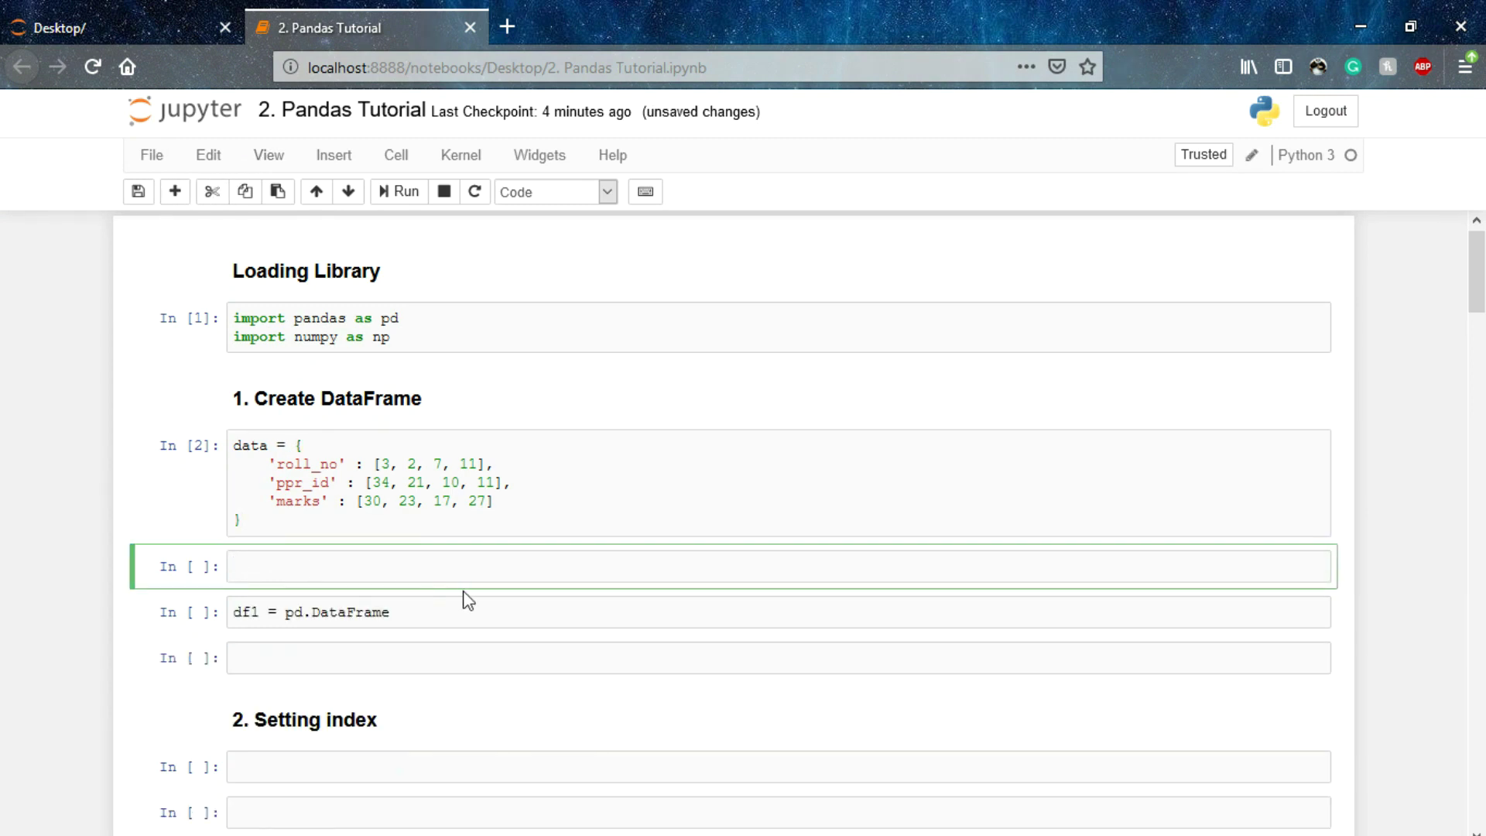
pyautogui.write('data')
pyautogui.hotkey('shift', 'Return')
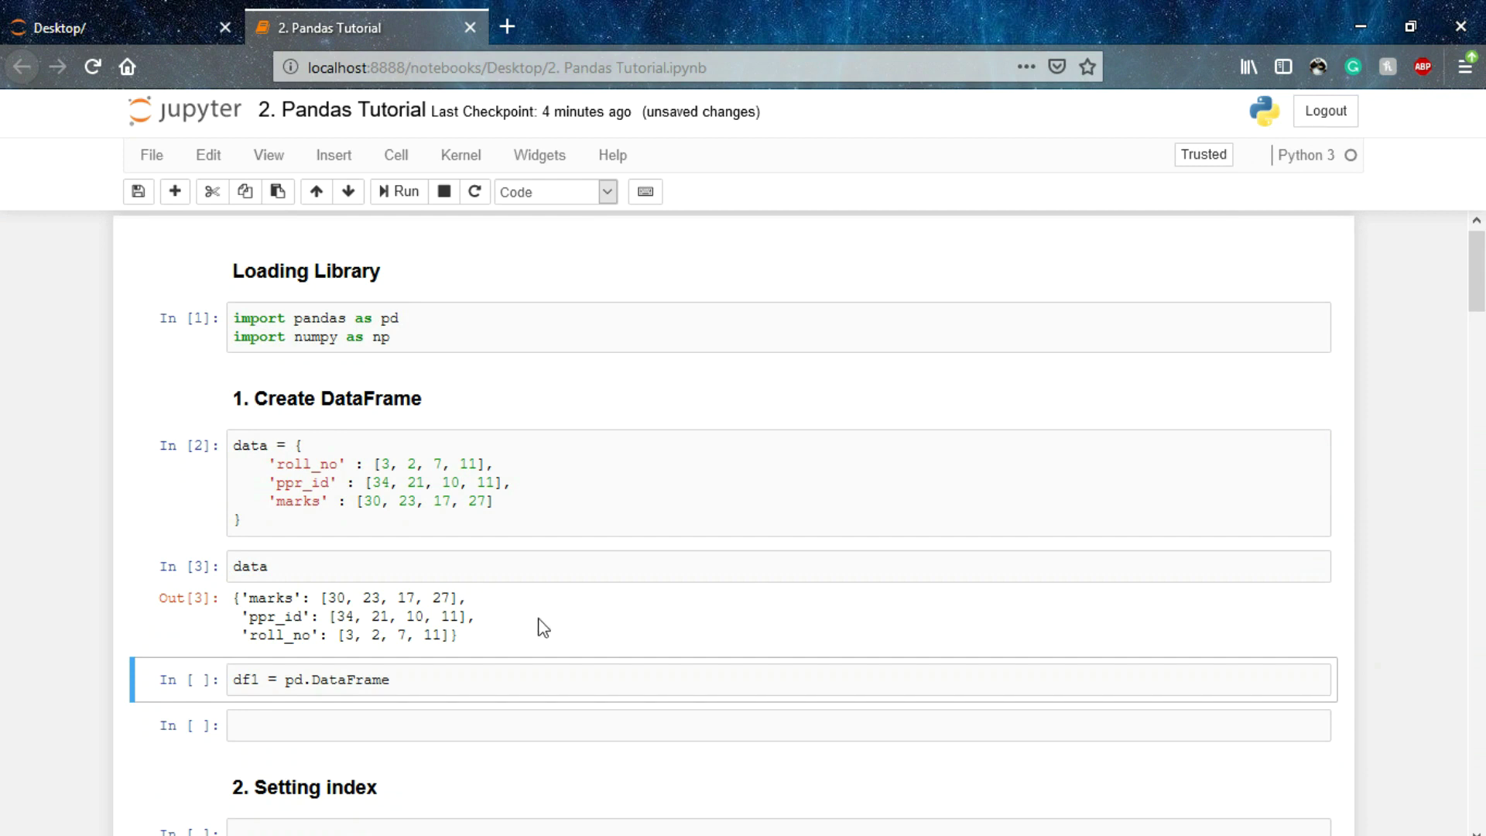
pyautogui.scroll(-1, 538, 628)
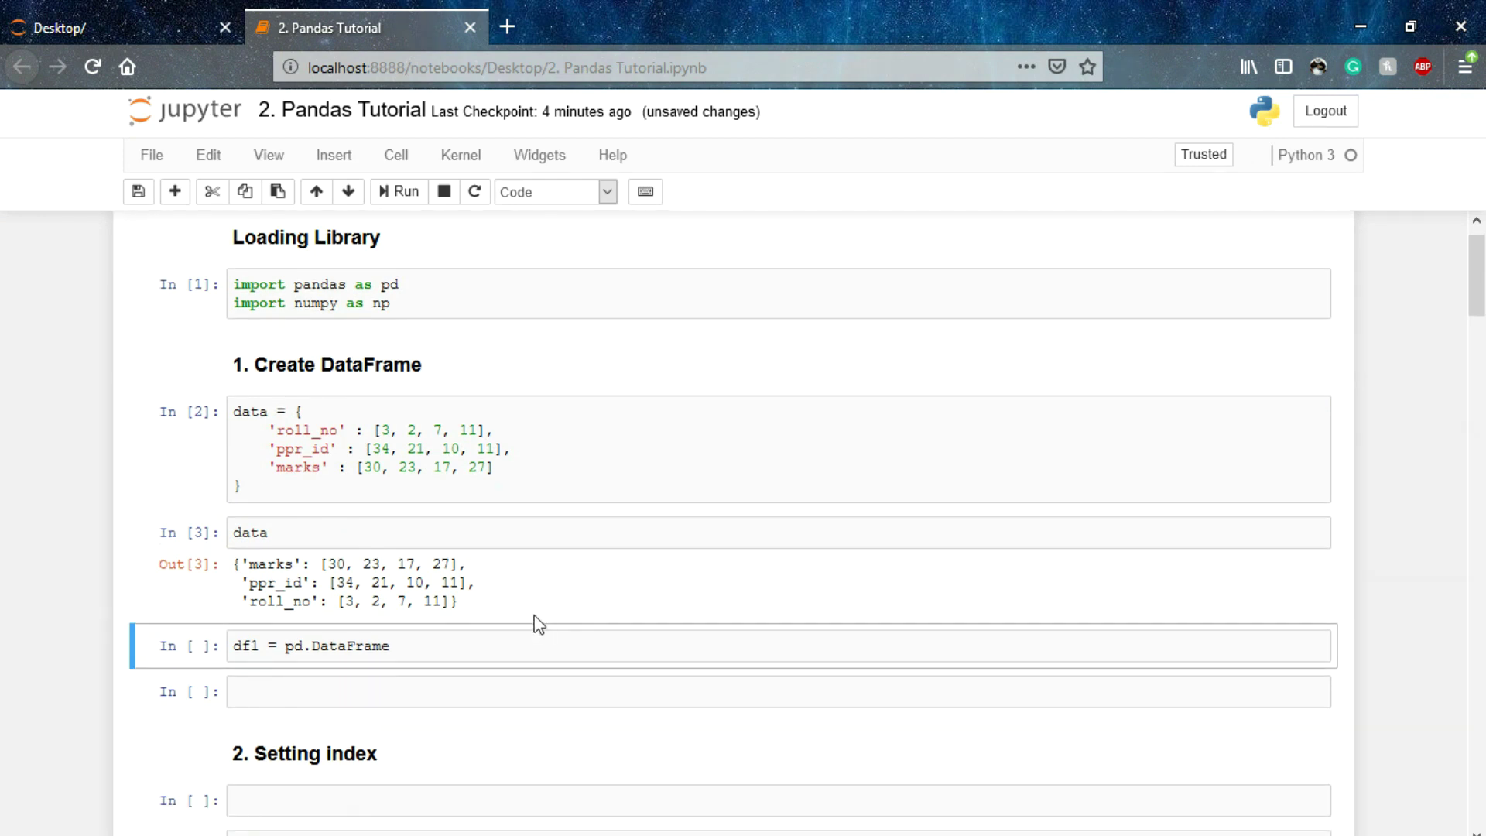
# Create df1 with pd.DataFrame(data) and display its four-row table
pyautogui.click(474, 642)
pyautogui.write('(')
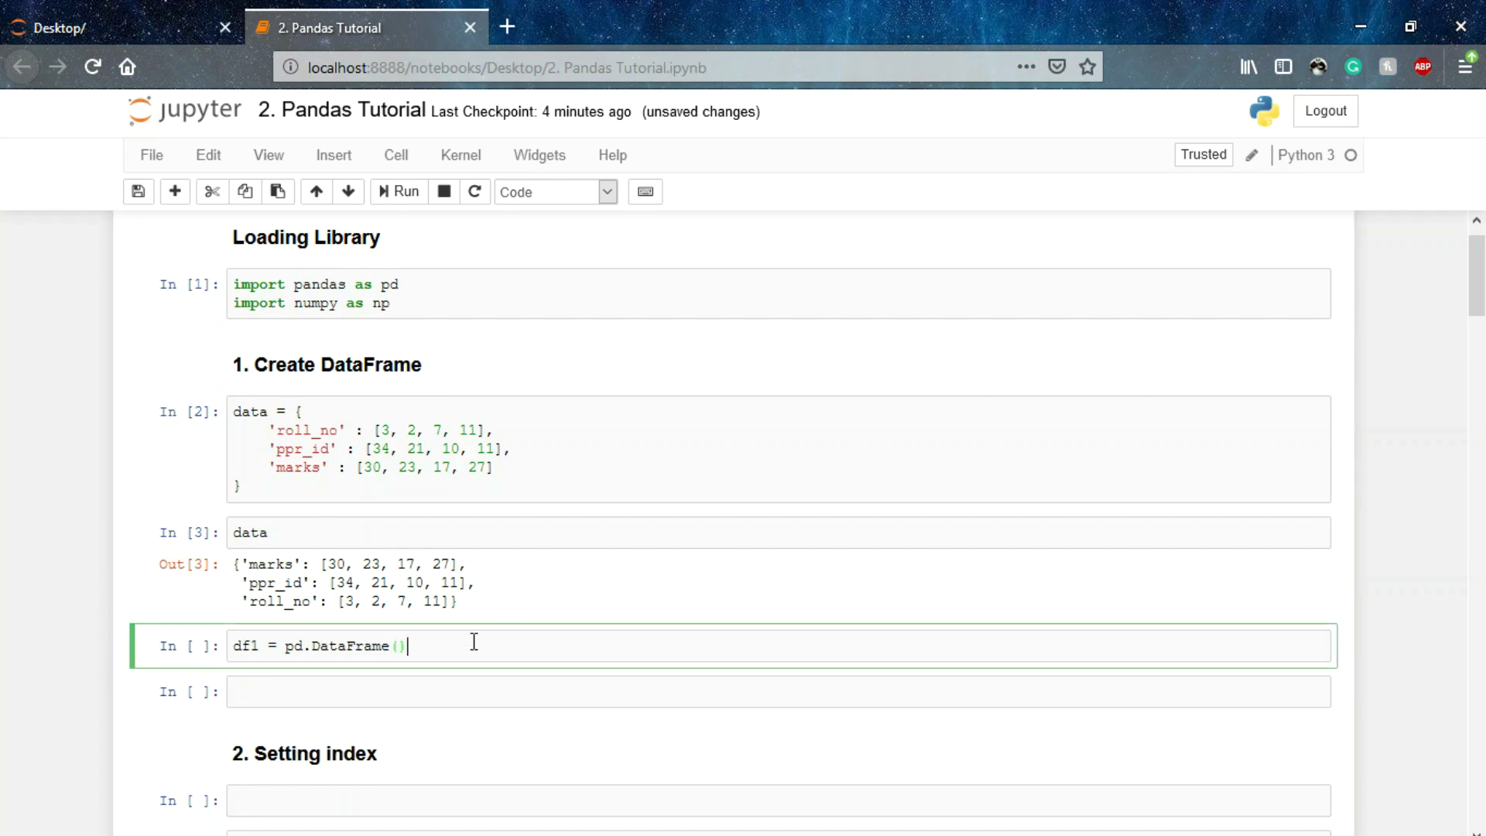
pyautogui.write('data')
pyautogui.hotkey('shift', 'Return')
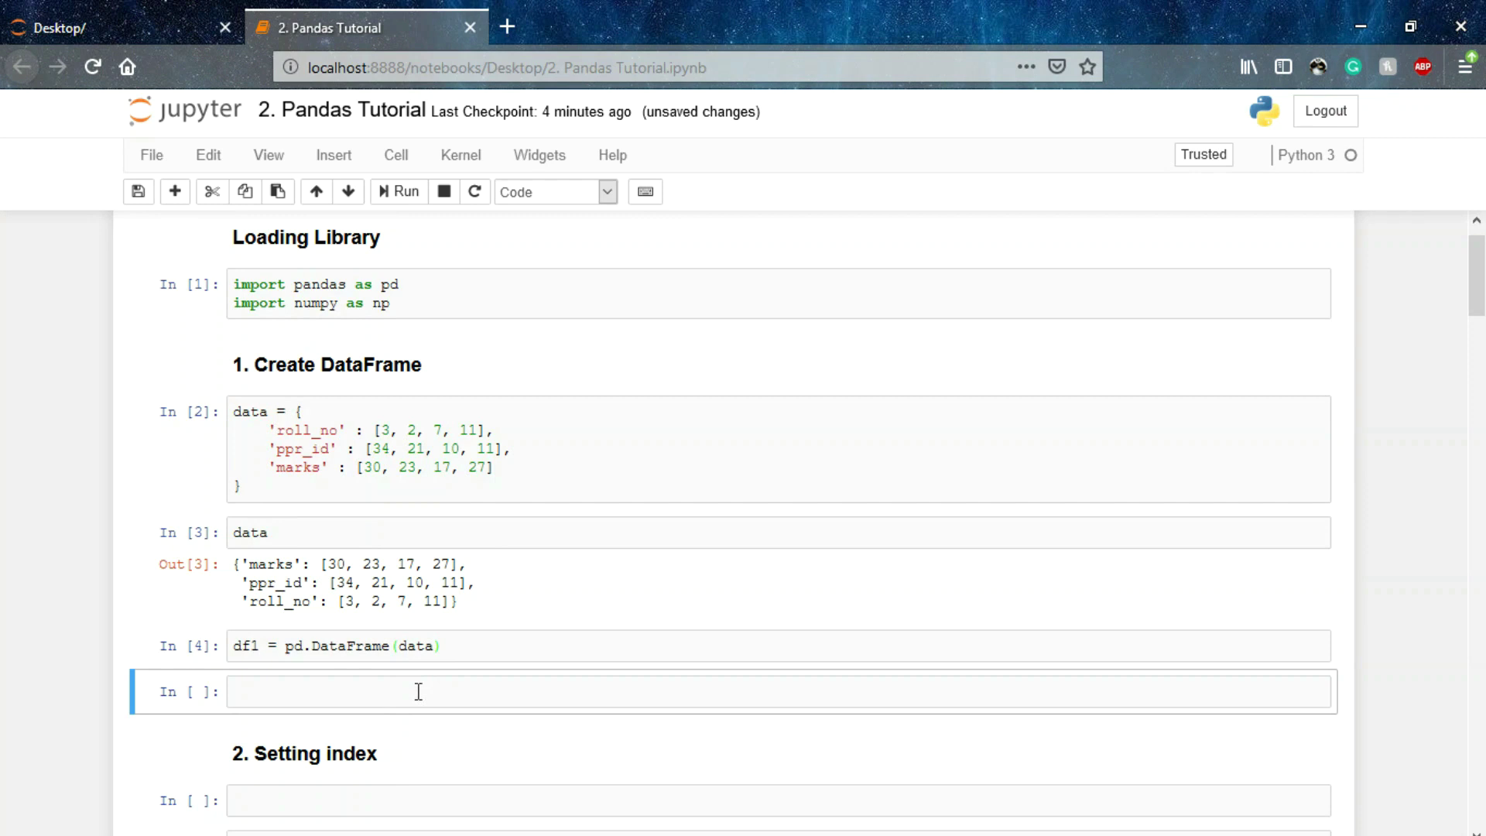
pyautogui.click(418, 692)
pyautogui.write('d')
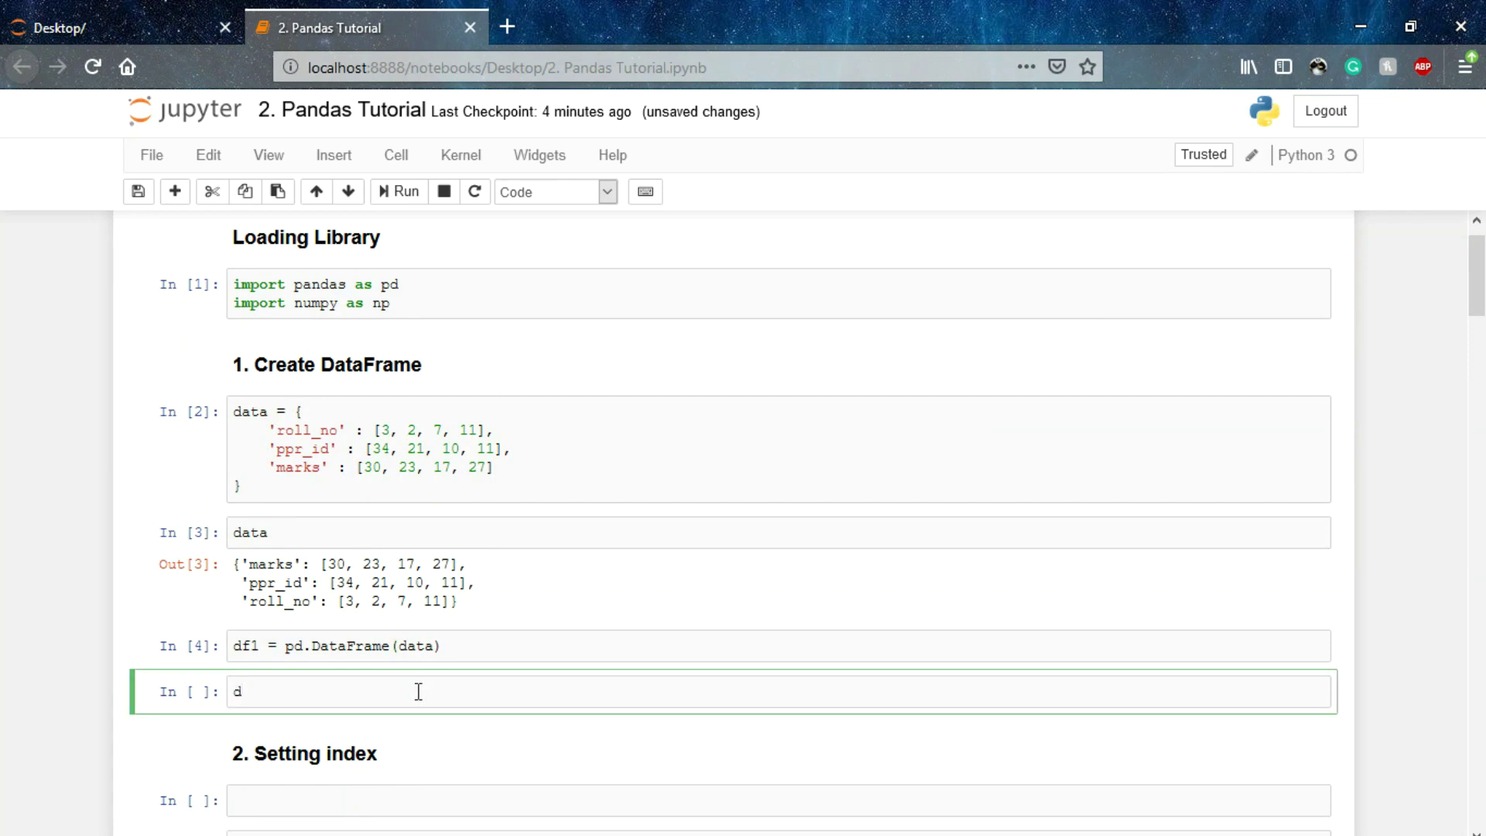
pyautogui.write('f1')
pyautogui.hotkey('shift', 'Return')
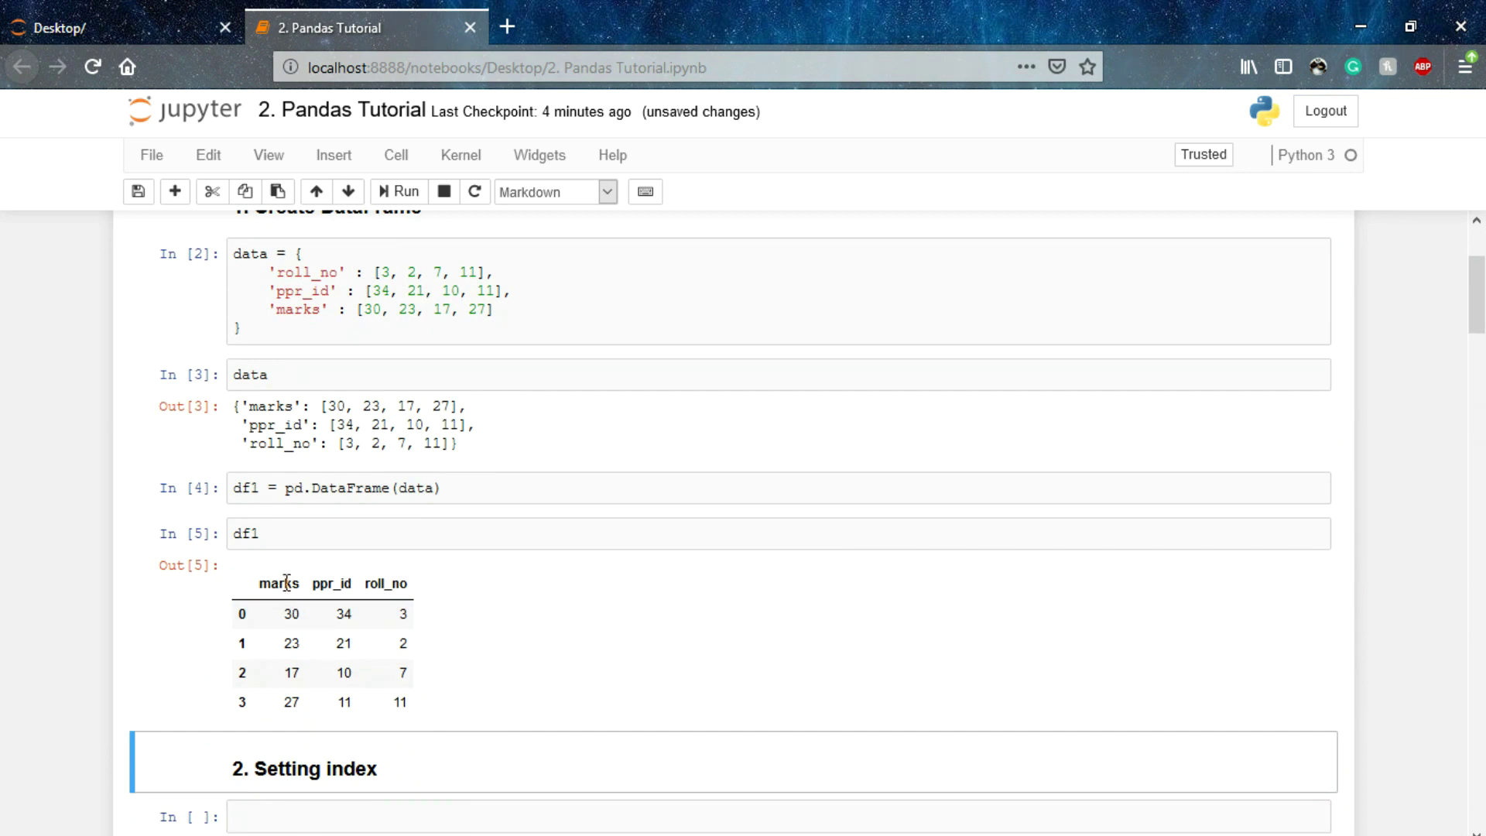
pyautogui.doubleClick(286, 583)
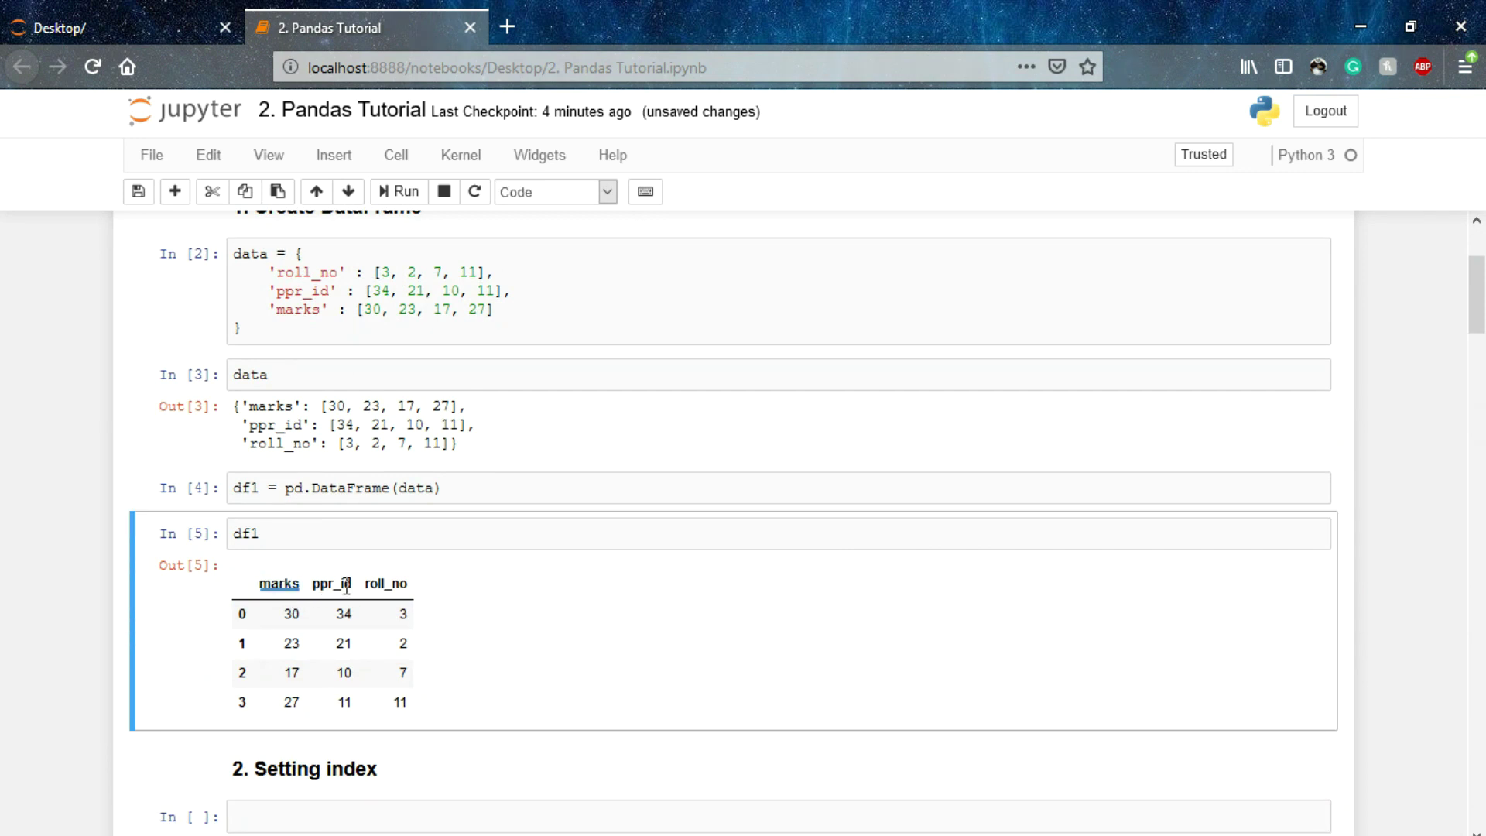
pyautogui.doubleClick(346, 585)
pyautogui.doubleClick(395, 584)
pyautogui.click(1402, 535)
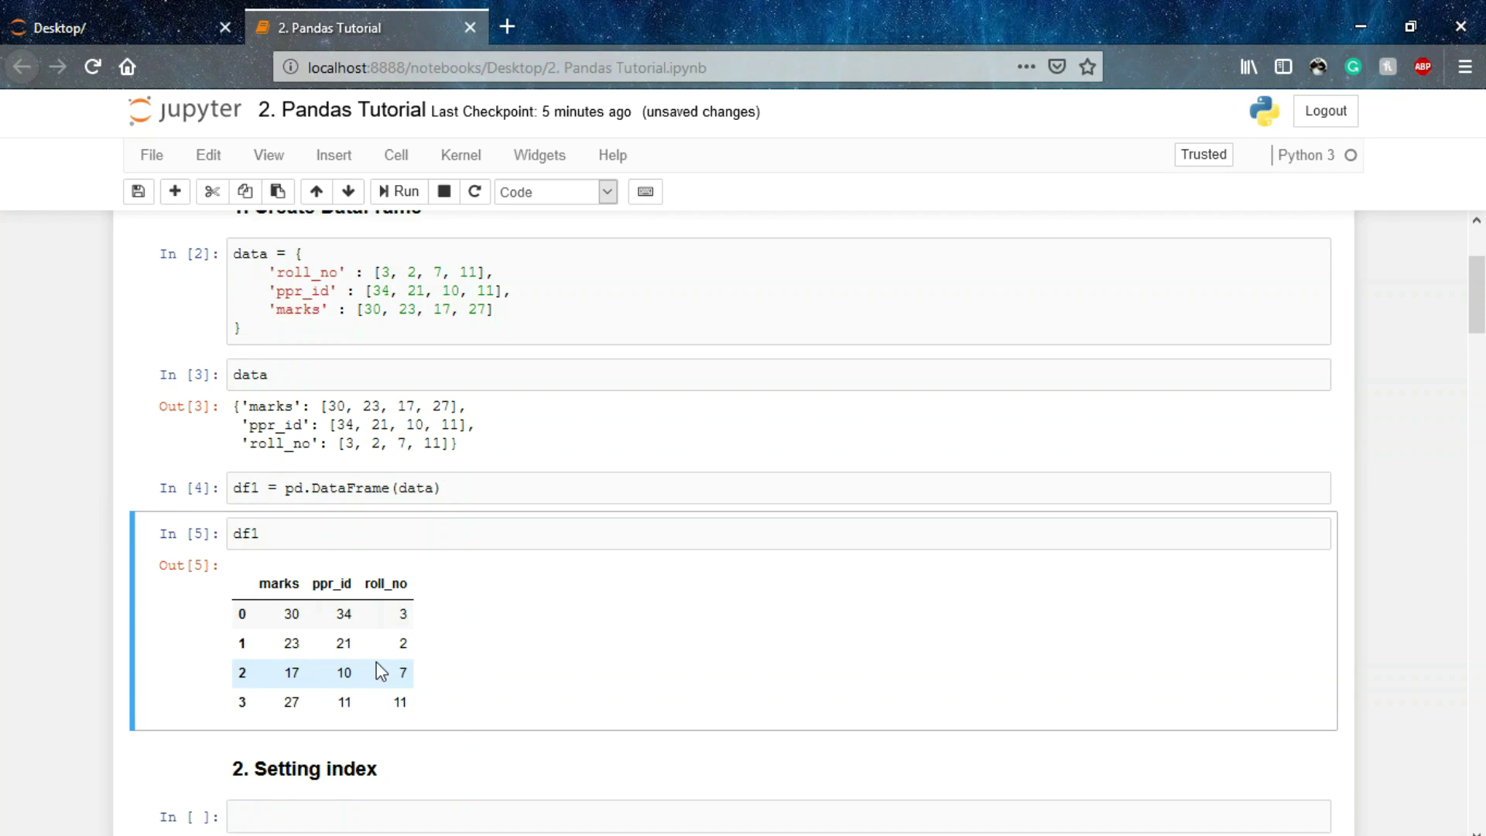
pyautogui.scroll(-2, 377, 669)
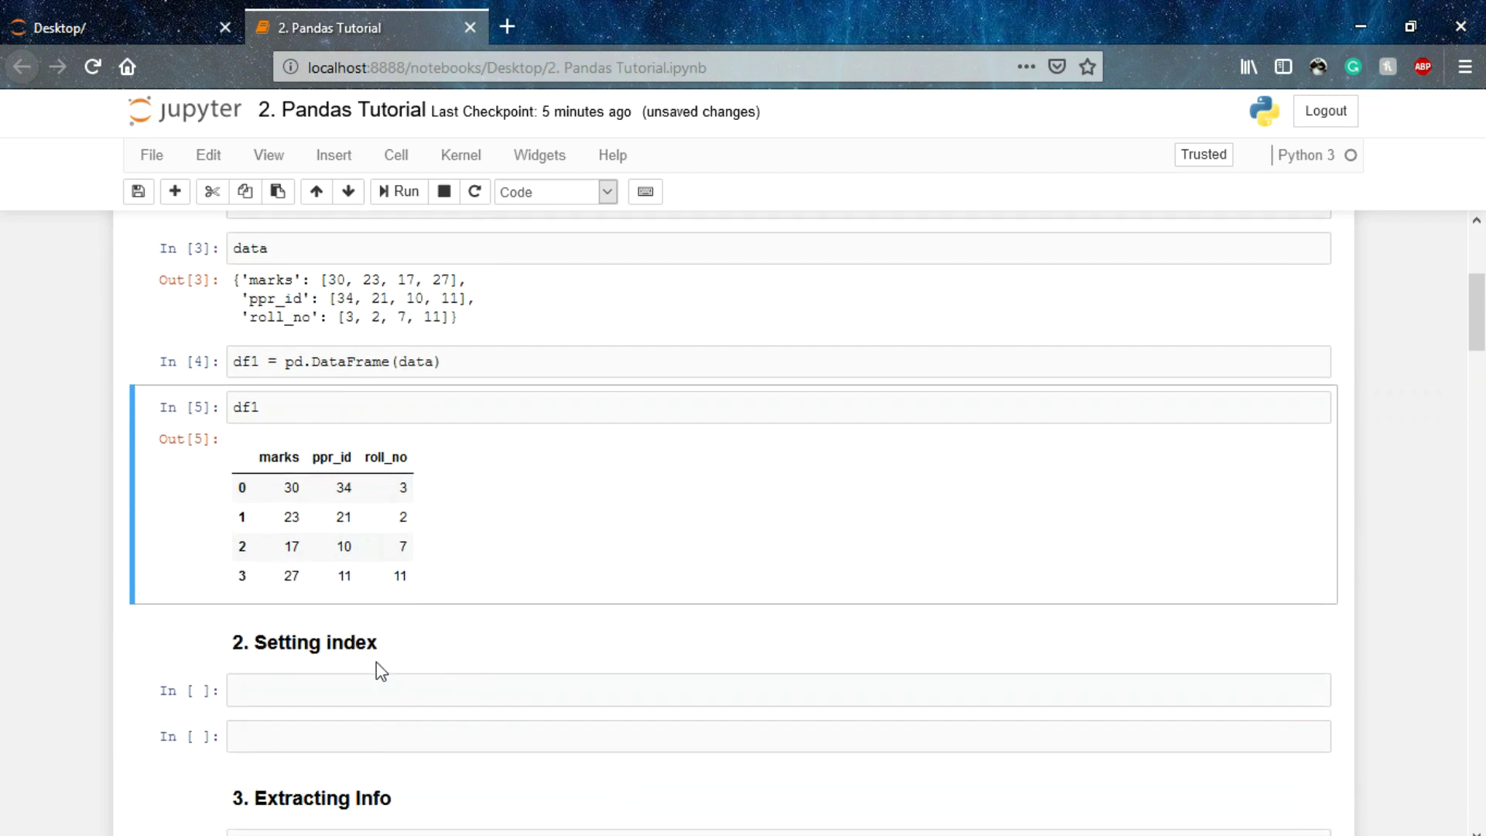
# Create df2 from data with index ['ab', 'ef', 'xy', 'uv'] and display it
pyautogui.click(336, 693)
pyautogui.write('df')
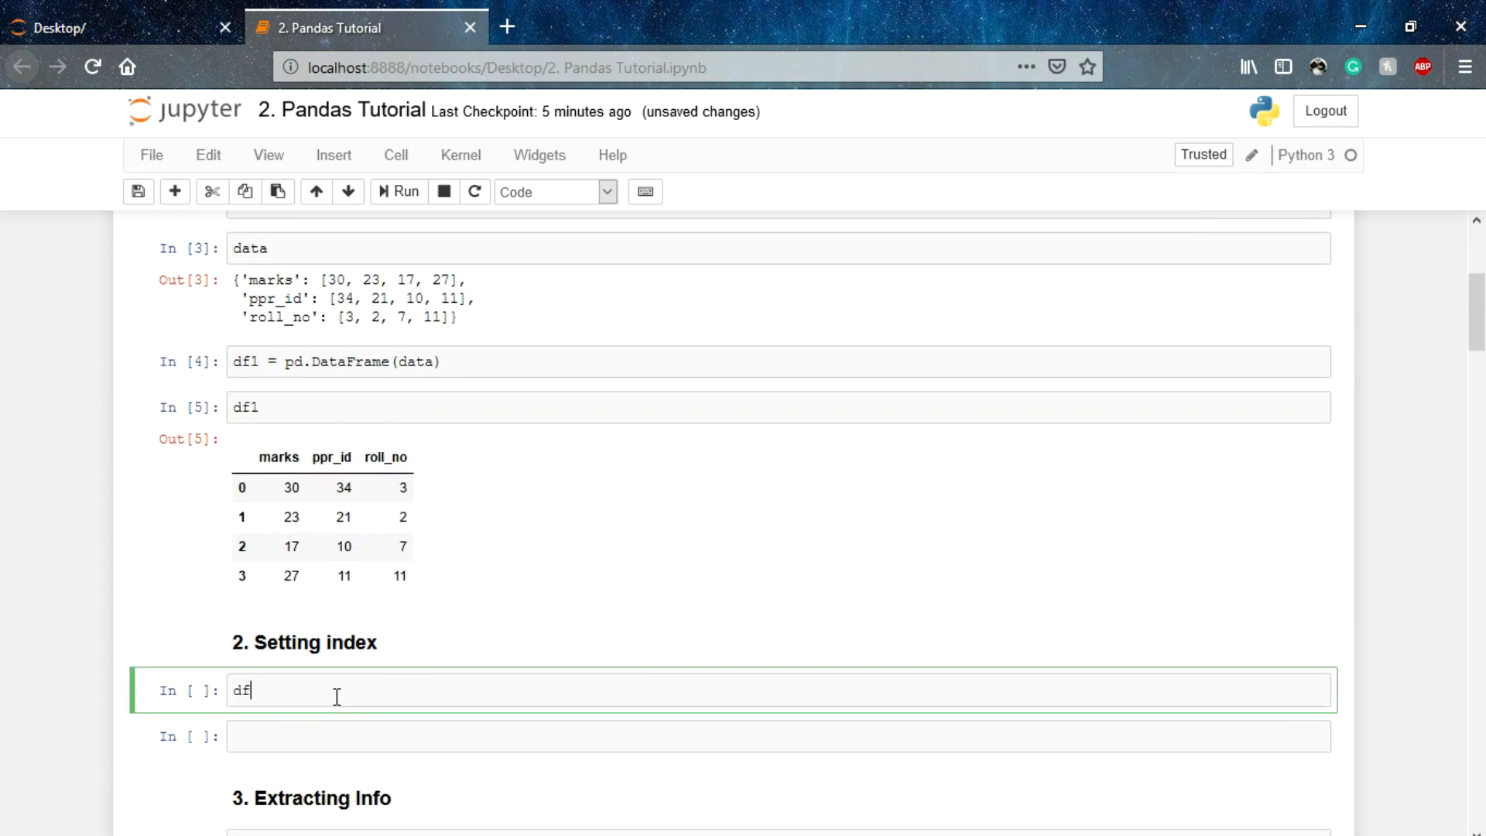
pyautogui.write('2 = ')
pyautogui.write('pd.Da')
pyautogui.write('taFra')
pyautogui.write('me()')
pyautogui.write('dat')
pyautogui.write('a, ')
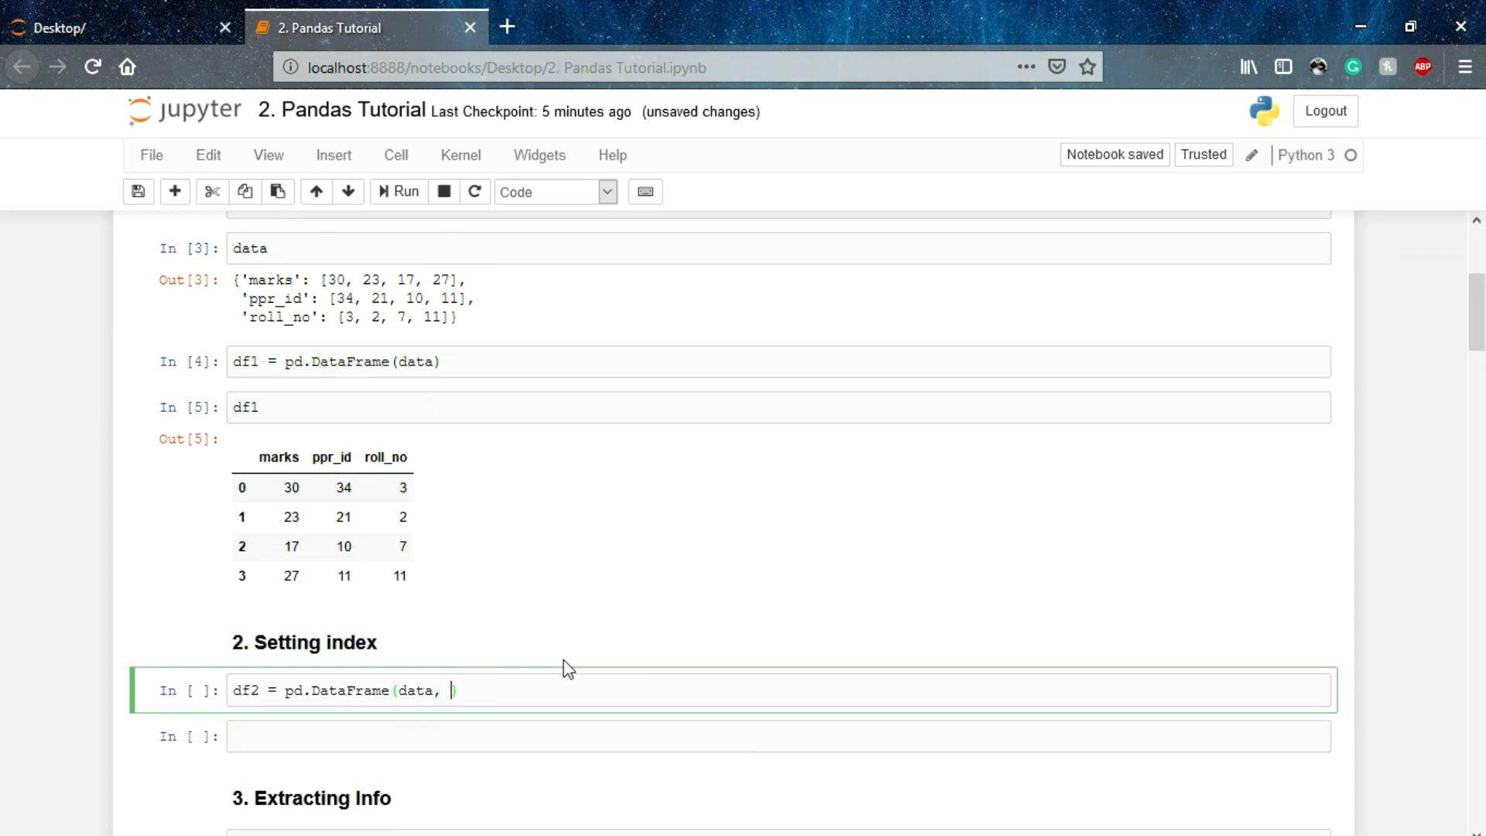
pyautogui.write('index')
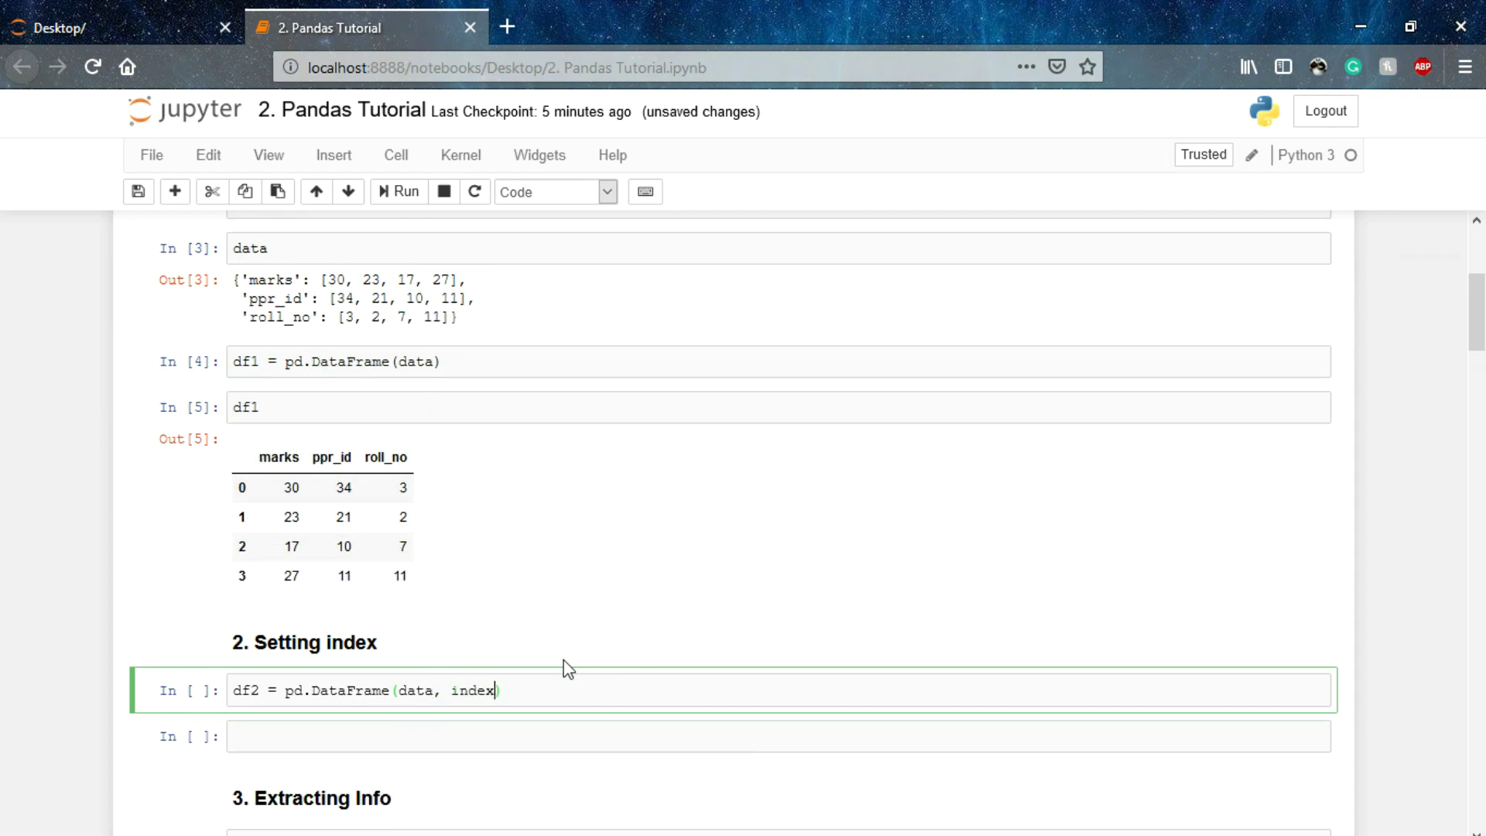
pyautogui.write(' = ')
pyautogui.write('[')
pyautogui.write("'")
pyautogui.write("', '")
pyautogui.write("', '")
pyautogui.write("', '")
pyautogui.press('Left')
pyautogui.press('Left')
pyautogui.press('Left')
pyautogui.press('Left')
pyautogui.press('Left')
pyautogui.press('Left')
pyautogui.write('ab')
pyautogui.press('Right')
pyautogui.press('Right')
pyautogui.press('Right')
pyautogui.write('ef')
pyautogui.press('Right')
pyautogui.press('Right')
pyautogui.press('Right')
pyautogui.press('Right')
pyautogui.write('xy')
pyautogui.press('Right')
pyautogui.press('Right')
pyautogui.press('Right')
pyautogui.write('uv')
pyautogui.press('Right')
pyautogui.press('Right')
pyautogui.press('Right')
pyautogui.hotkey('shift', 'Return')
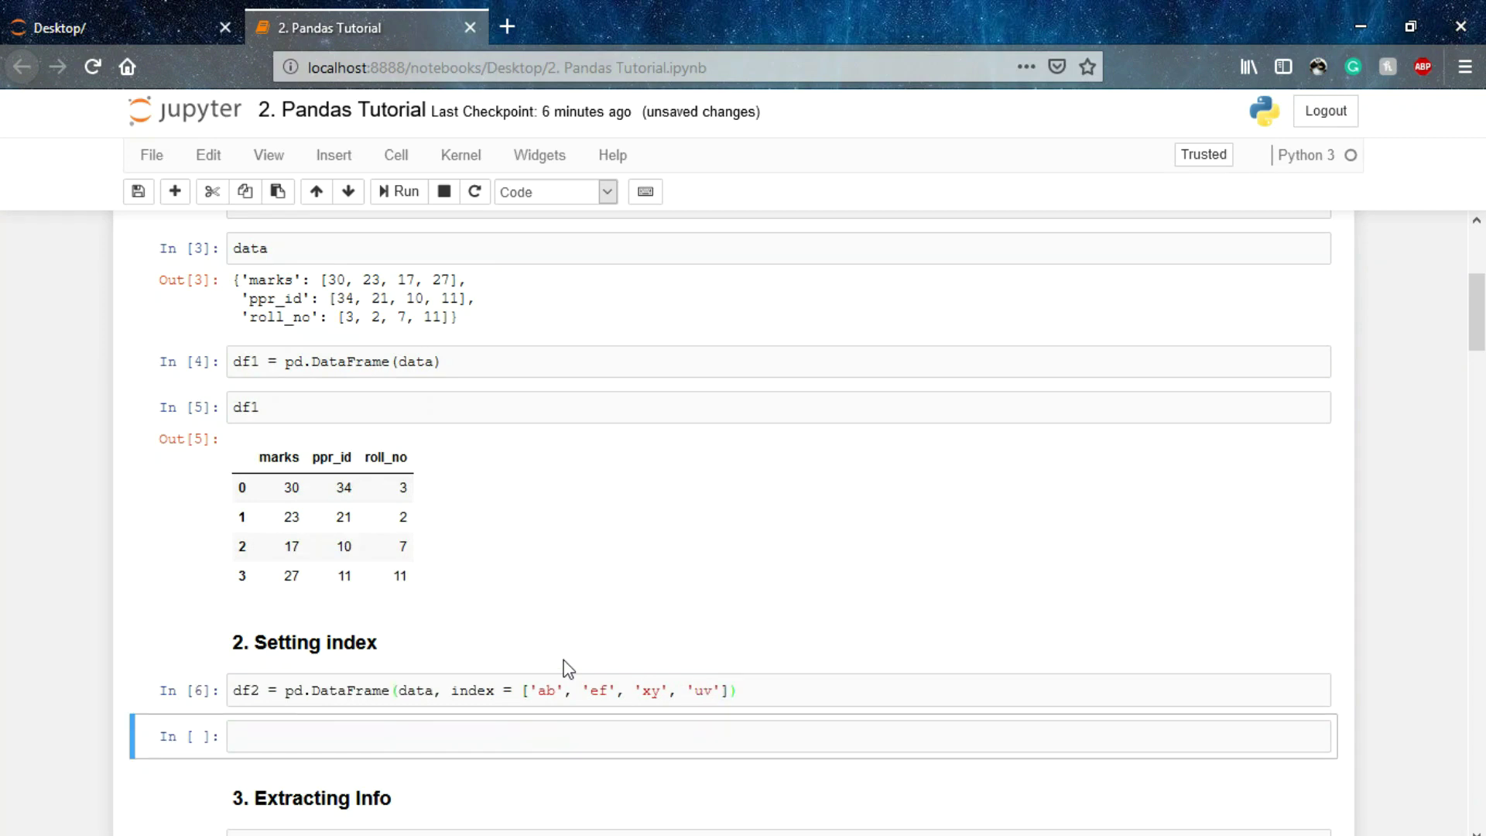
pyautogui.click(388, 735)
pyautogui.write('df2')
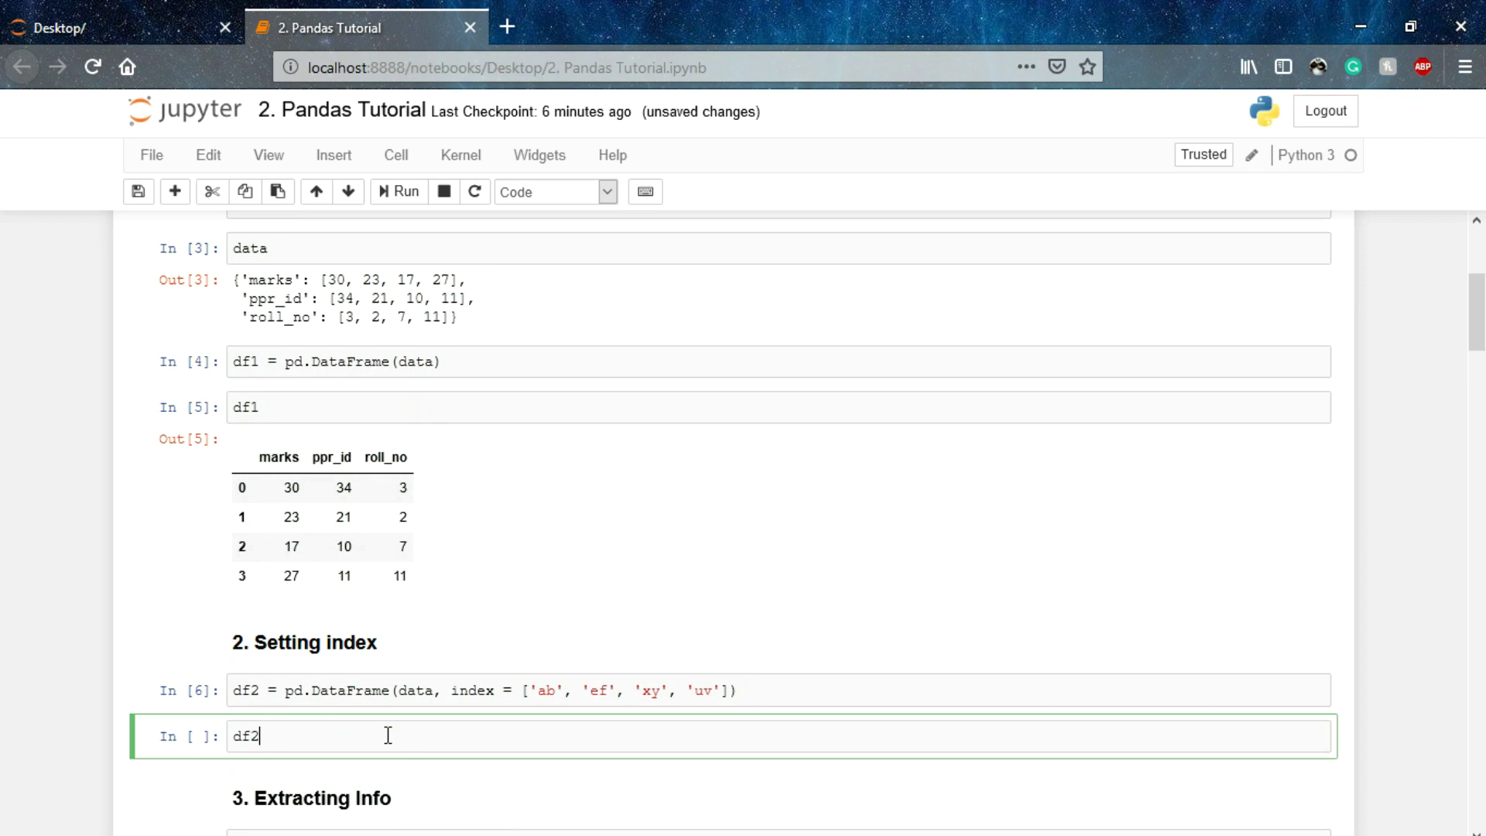
pyautogui.hotkey('shift', 'Return')
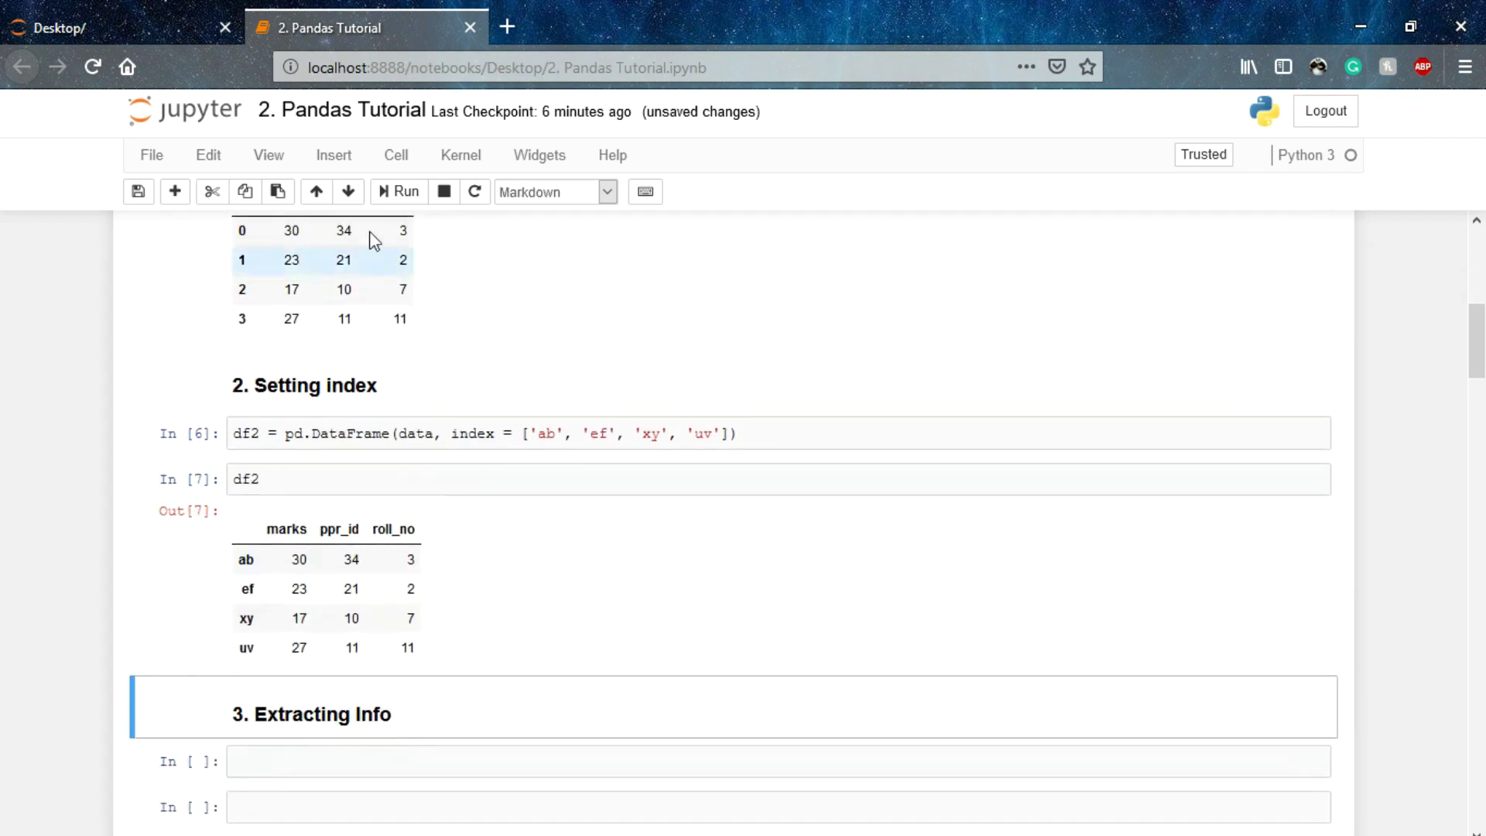
pyautogui.scroll(1, 366, 240)
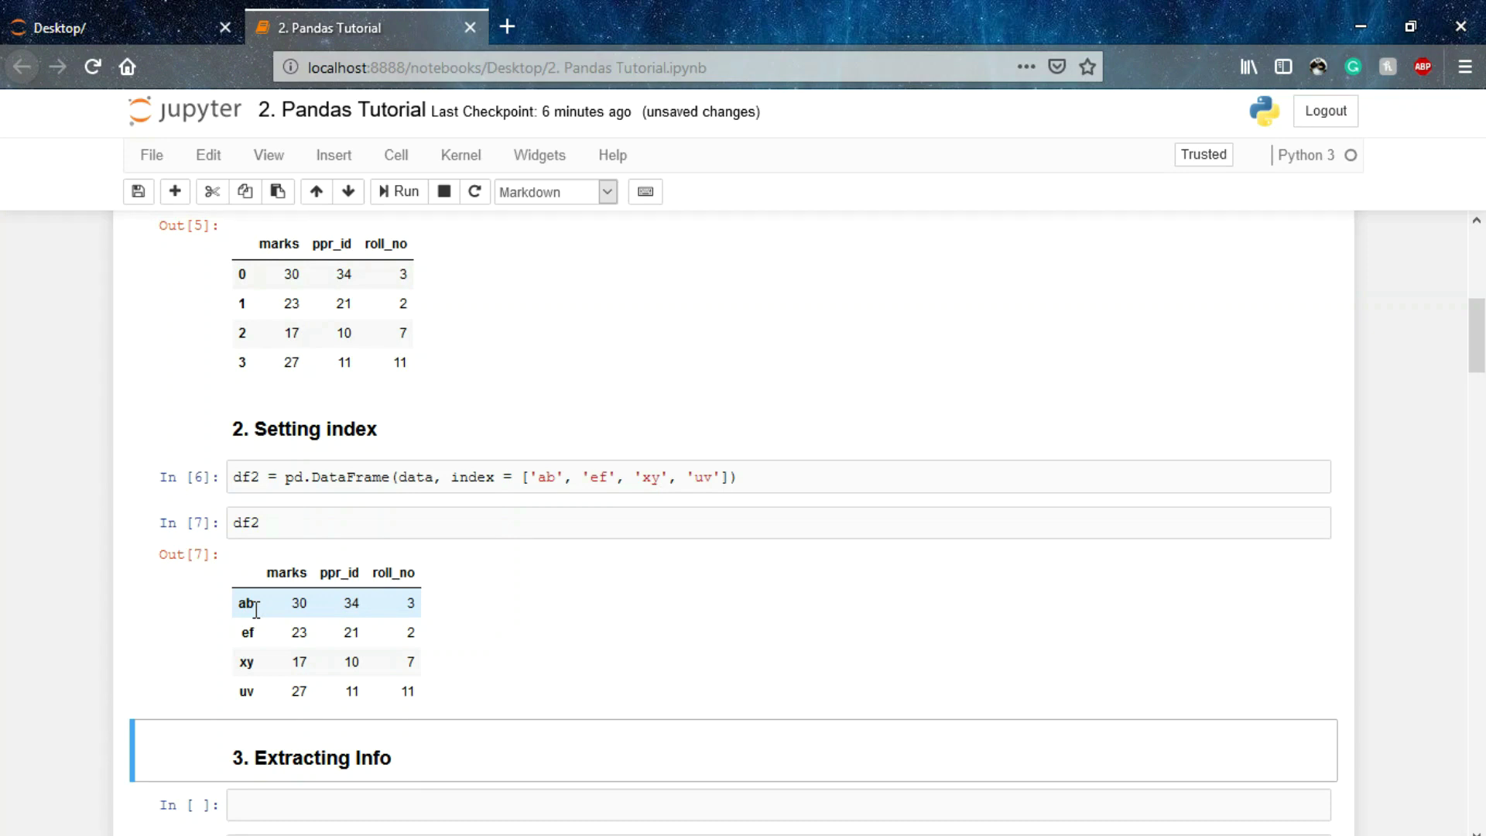
pyautogui.scroll(-5, 255, 609)
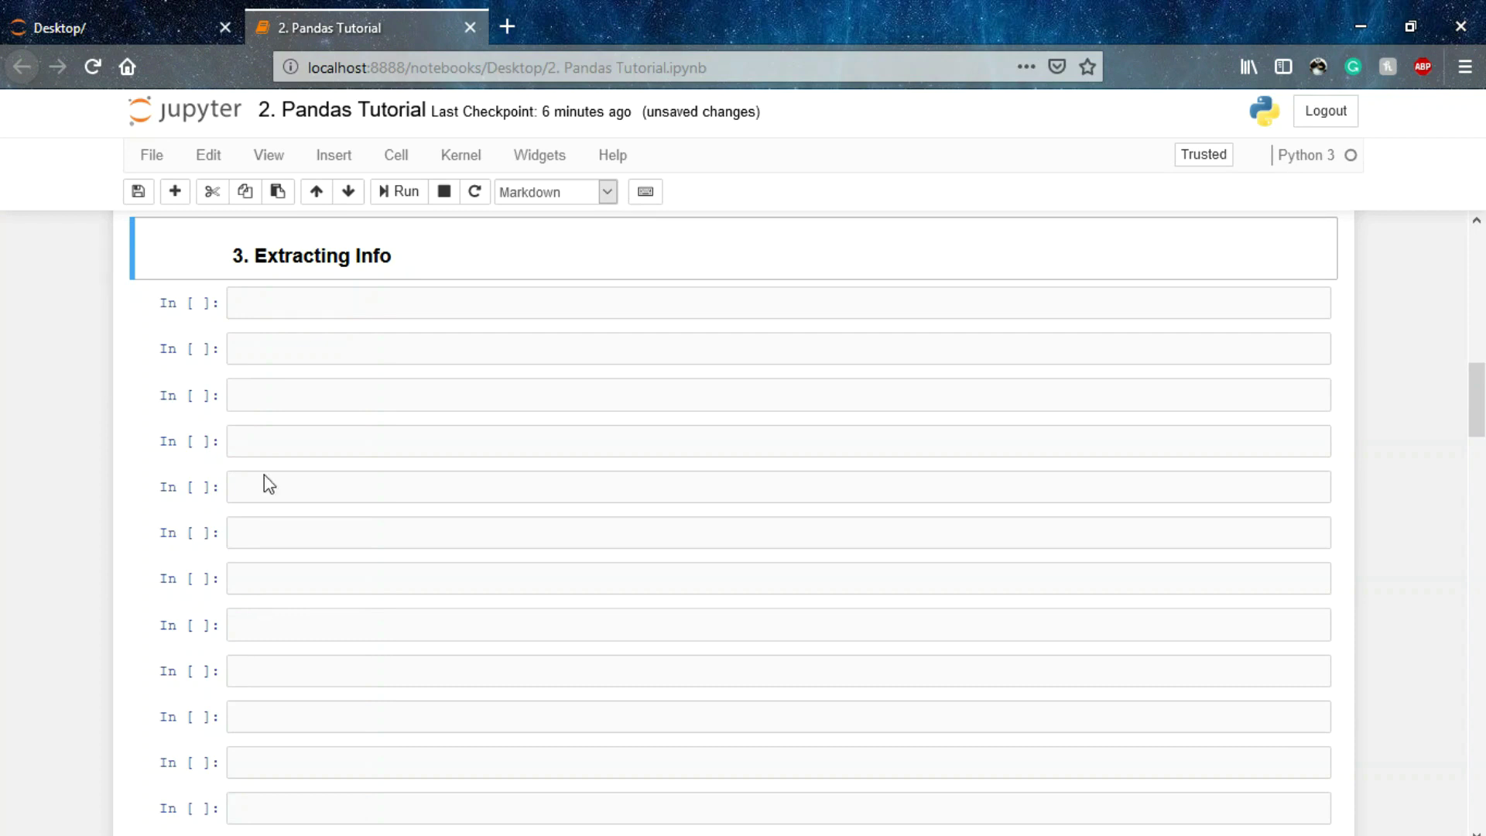
# Run df2.loc['xy'] to get row xy: marks 17, ppr_id 10, roll_no 7
pyautogui.click(322, 315)
pyautogui.write('df')
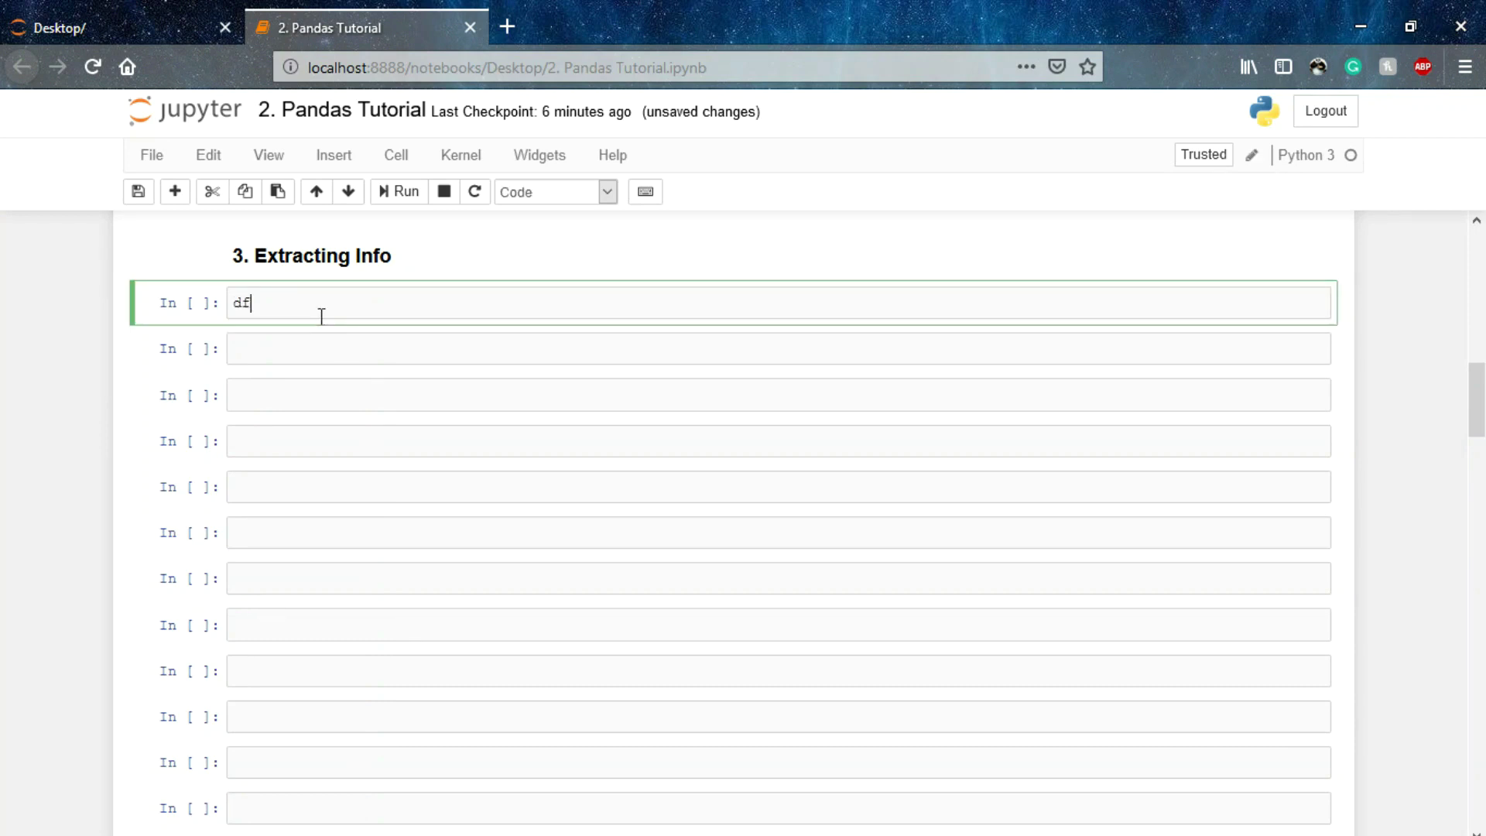
pyautogui.write('2')
pyautogui.write('.')
pyautogui.write('lo')
pyautogui.write('c[]')
pyautogui.write("'")
pyautogui.write('xy')
pyautogui.press('End')
pyautogui.hotkey('shift', 'Return')
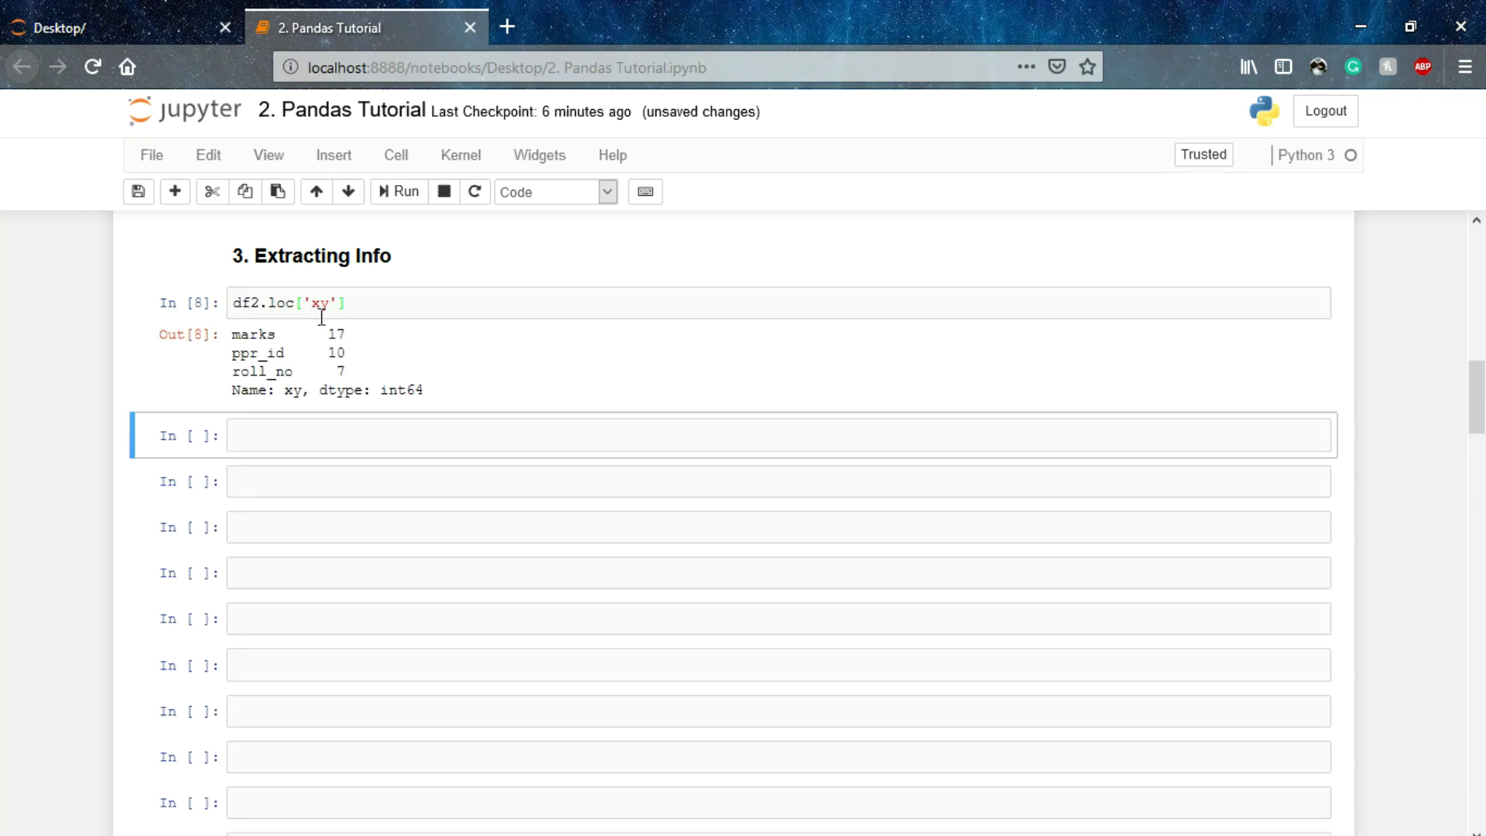
pyautogui.scroll(2, 335, 328)
pyautogui.scroll(1, 335, 327)
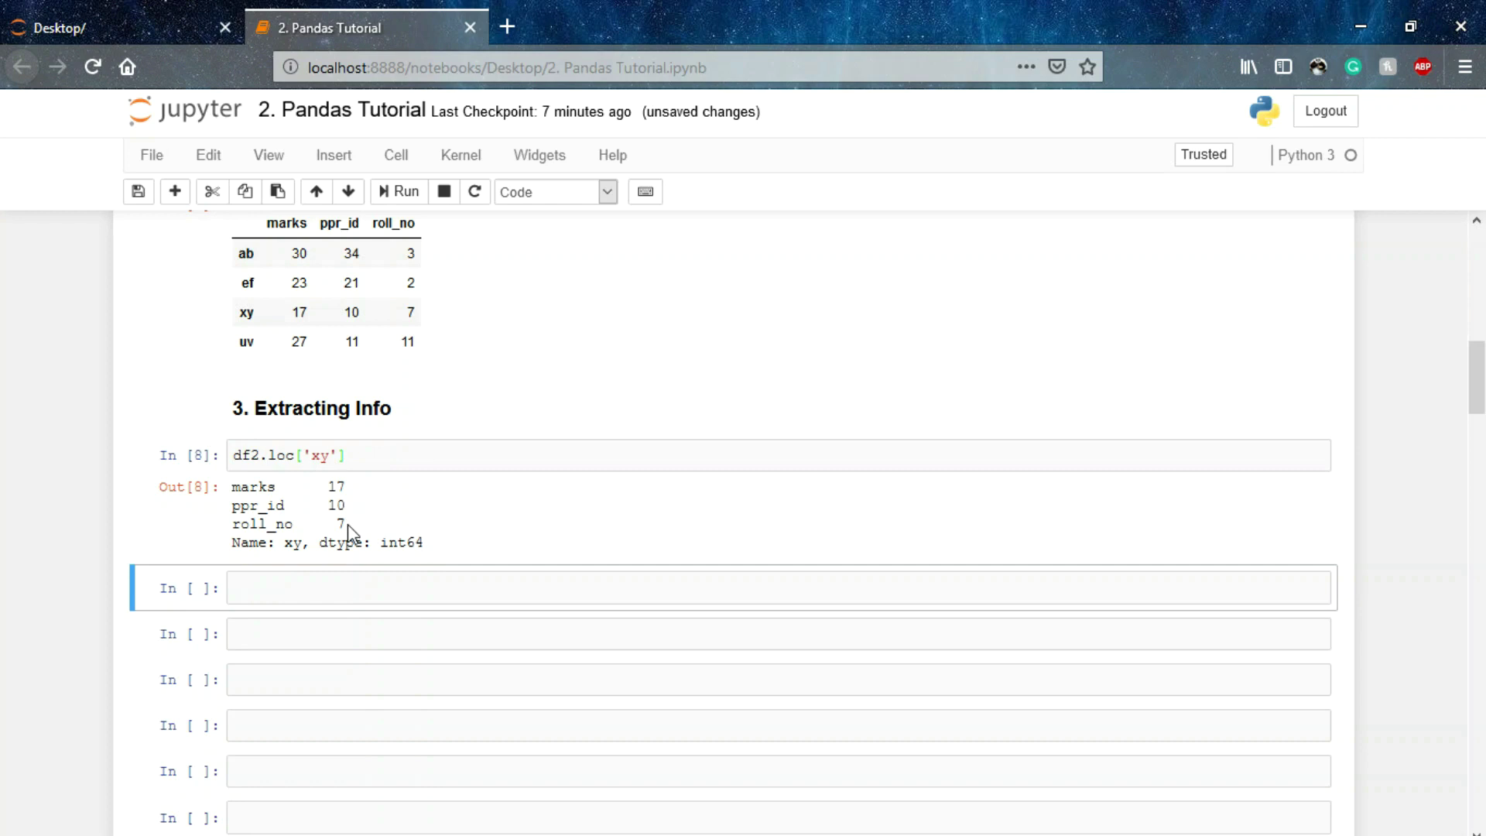
# Run df2.iloc[:, -1] to extract the roll_no column (3, 2, 7, 11)
pyautogui.click(333, 593)
pyautogui.write('df2')
pyautogui.write('.')
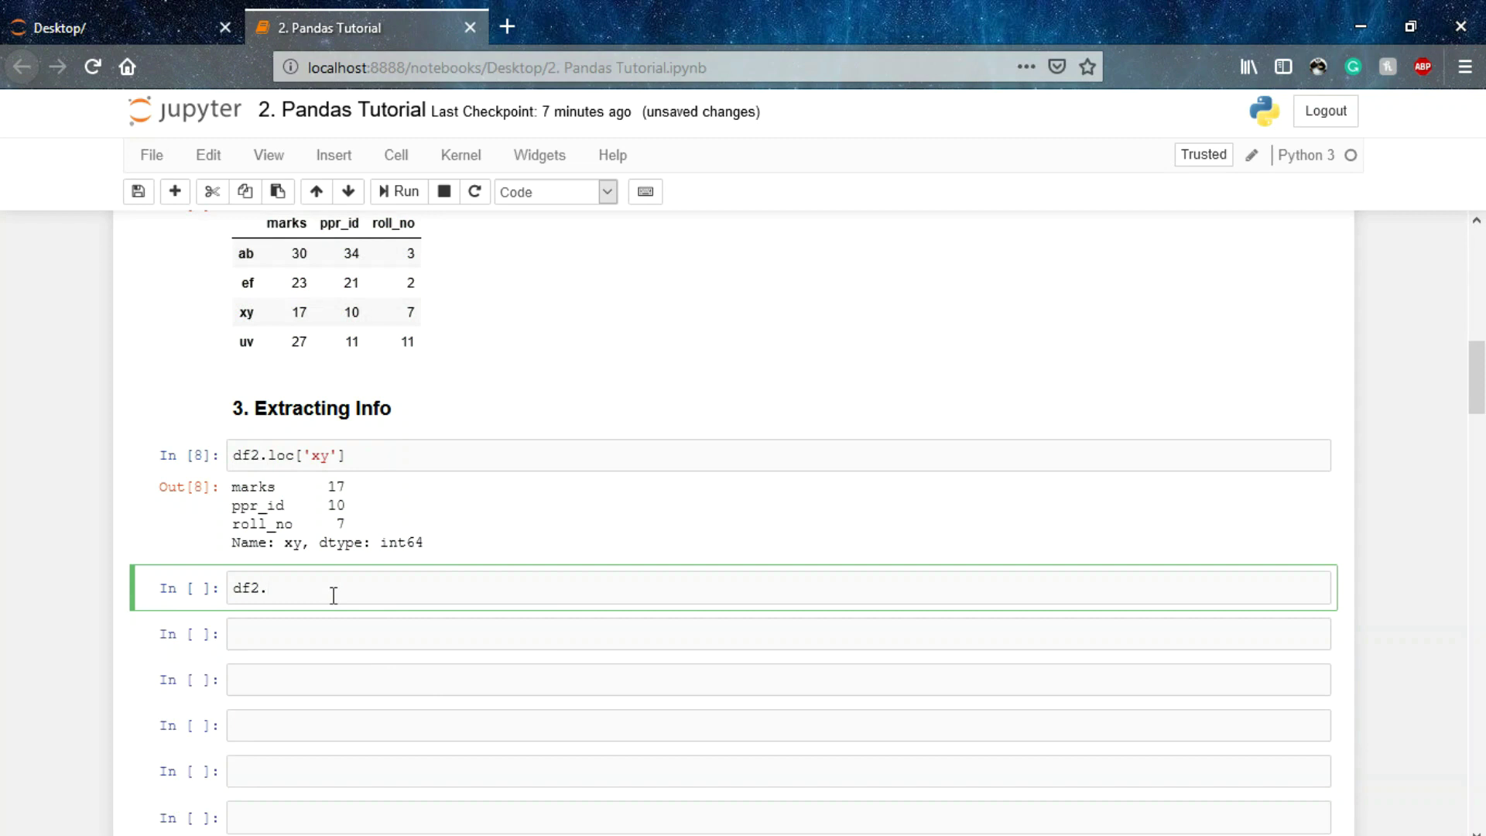
pyautogui.write('iloc')
pyautogui.write('[')
pyautogui.write(':, ')
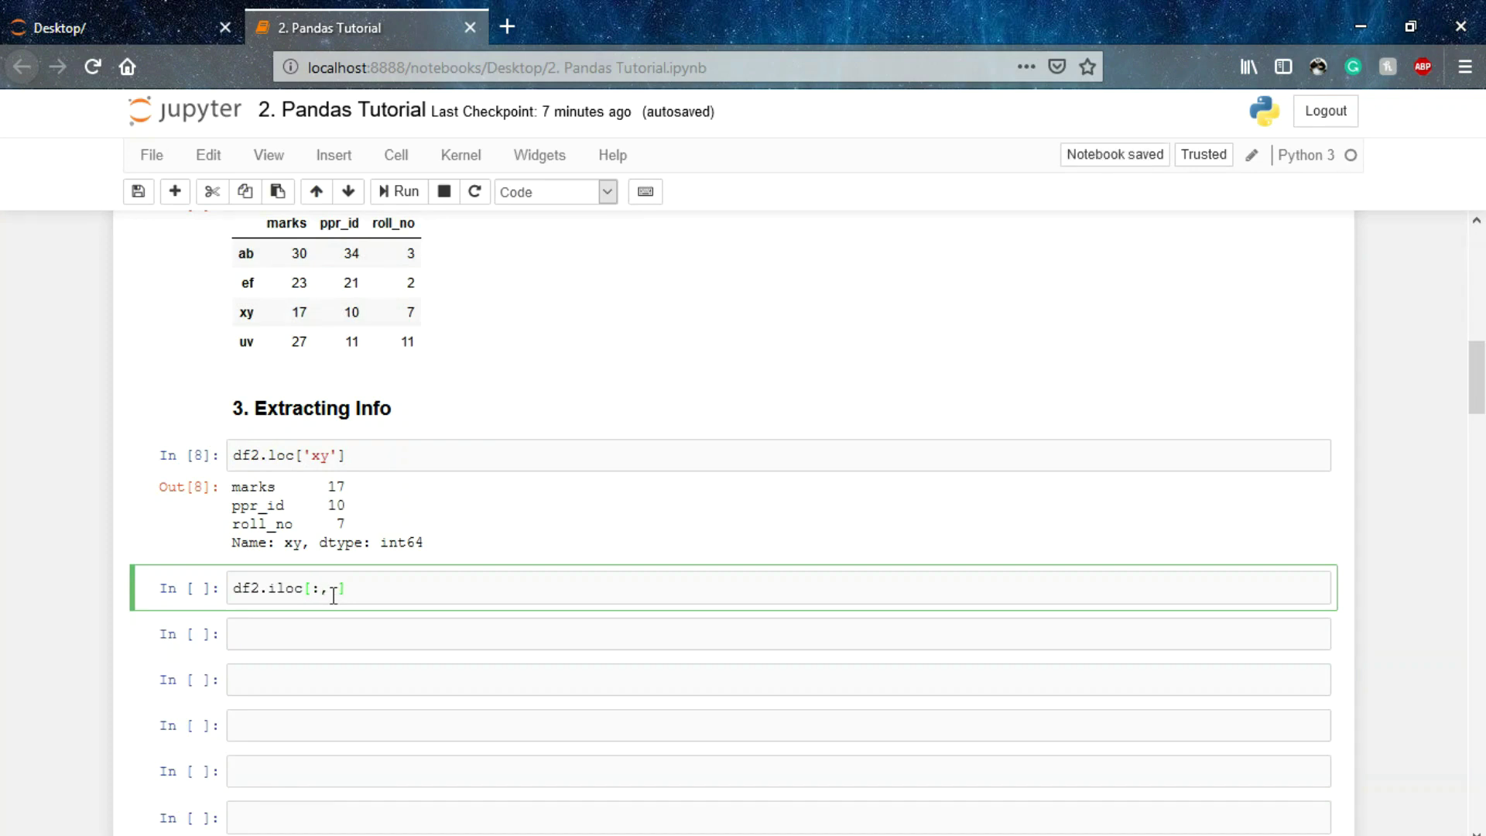
pyautogui.write('-1')
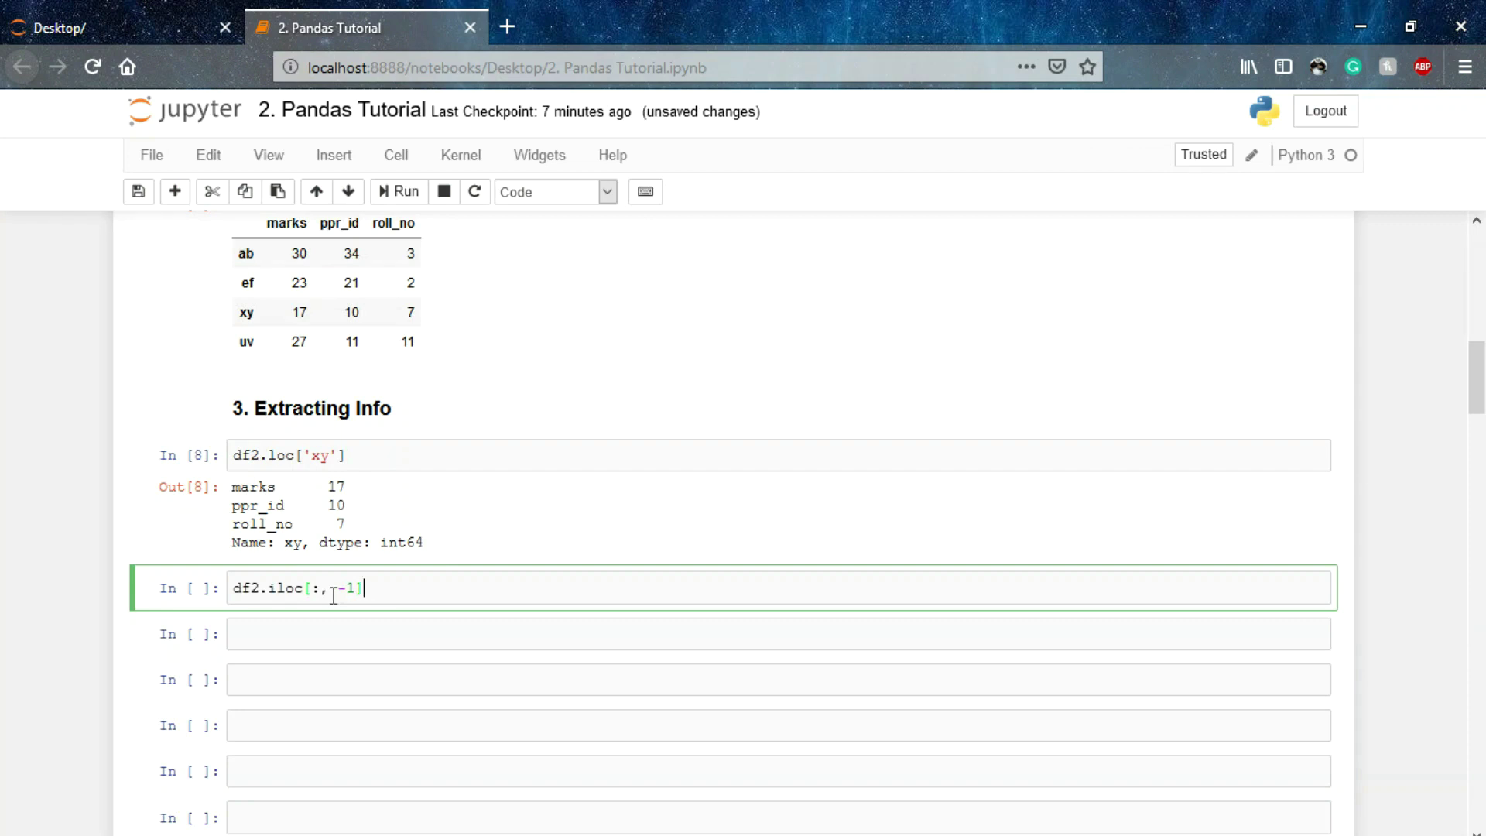
pyautogui.hotkey('shift', 'Return')
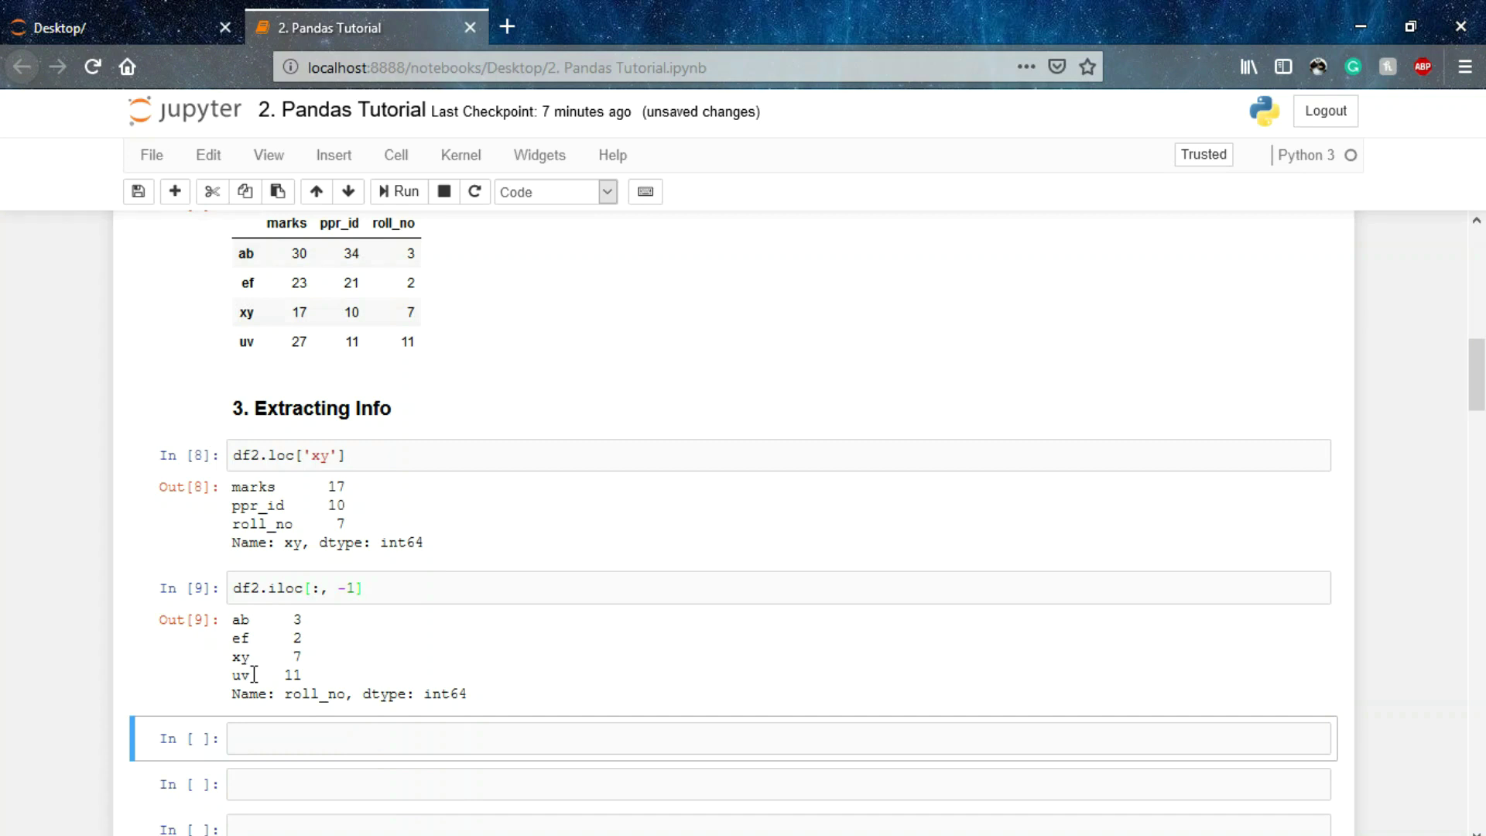
# Enter the slice df2.iloc[0:2, 2:3] in the next empty cell, leaving it unrun
pyautogui.click(310, 737)
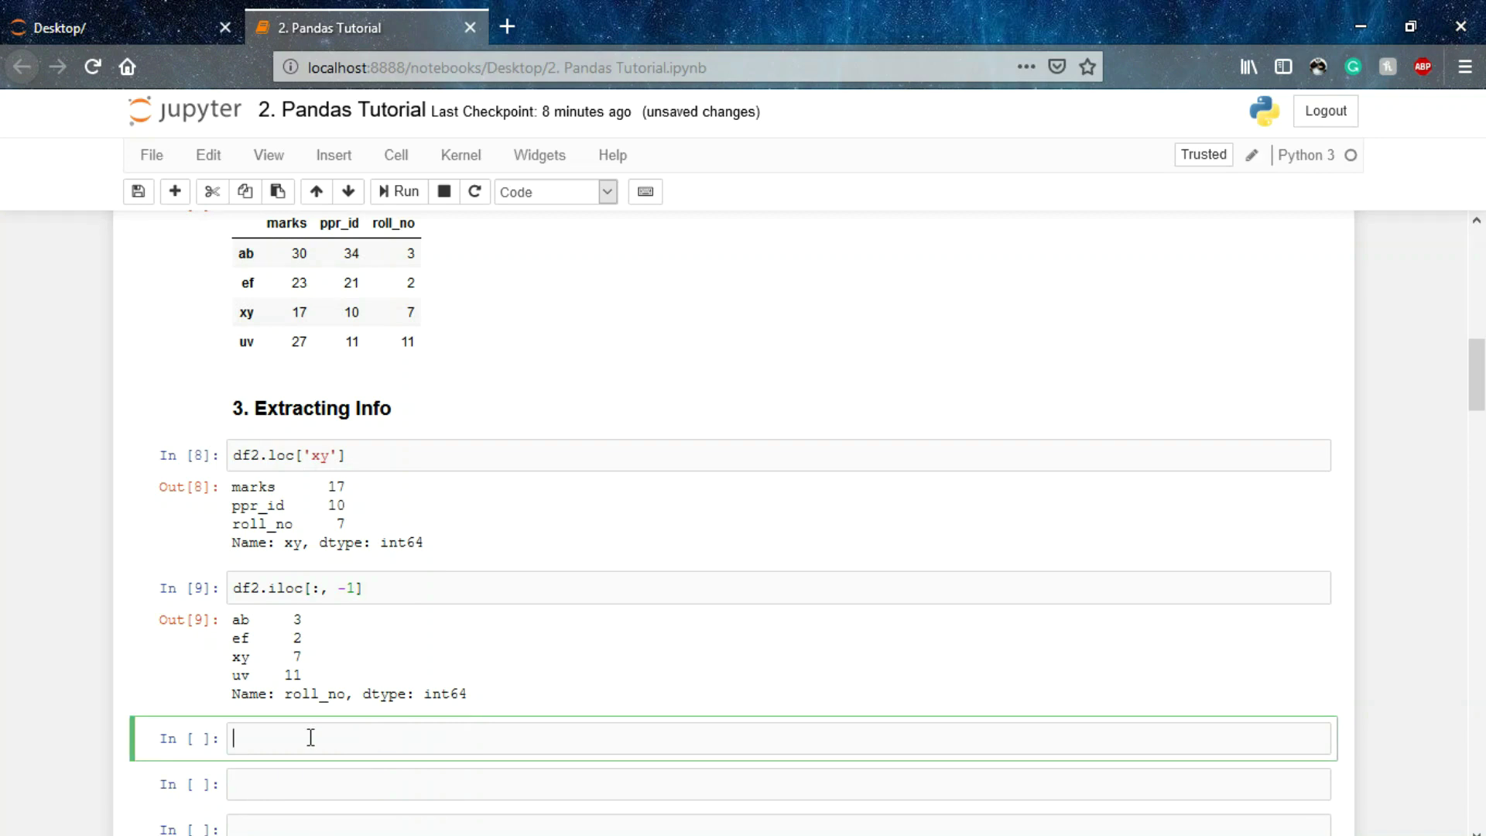
pyautogui.write('df2')
pyautogui.write('.ilo')
pyautogui.write('c[')
pyautogui.write('0')
pyautogui.write(':')
pyautogui.write('2')
pyautogui.write(', ')
pyautogui.write('2:')
pyautogui.write('3')
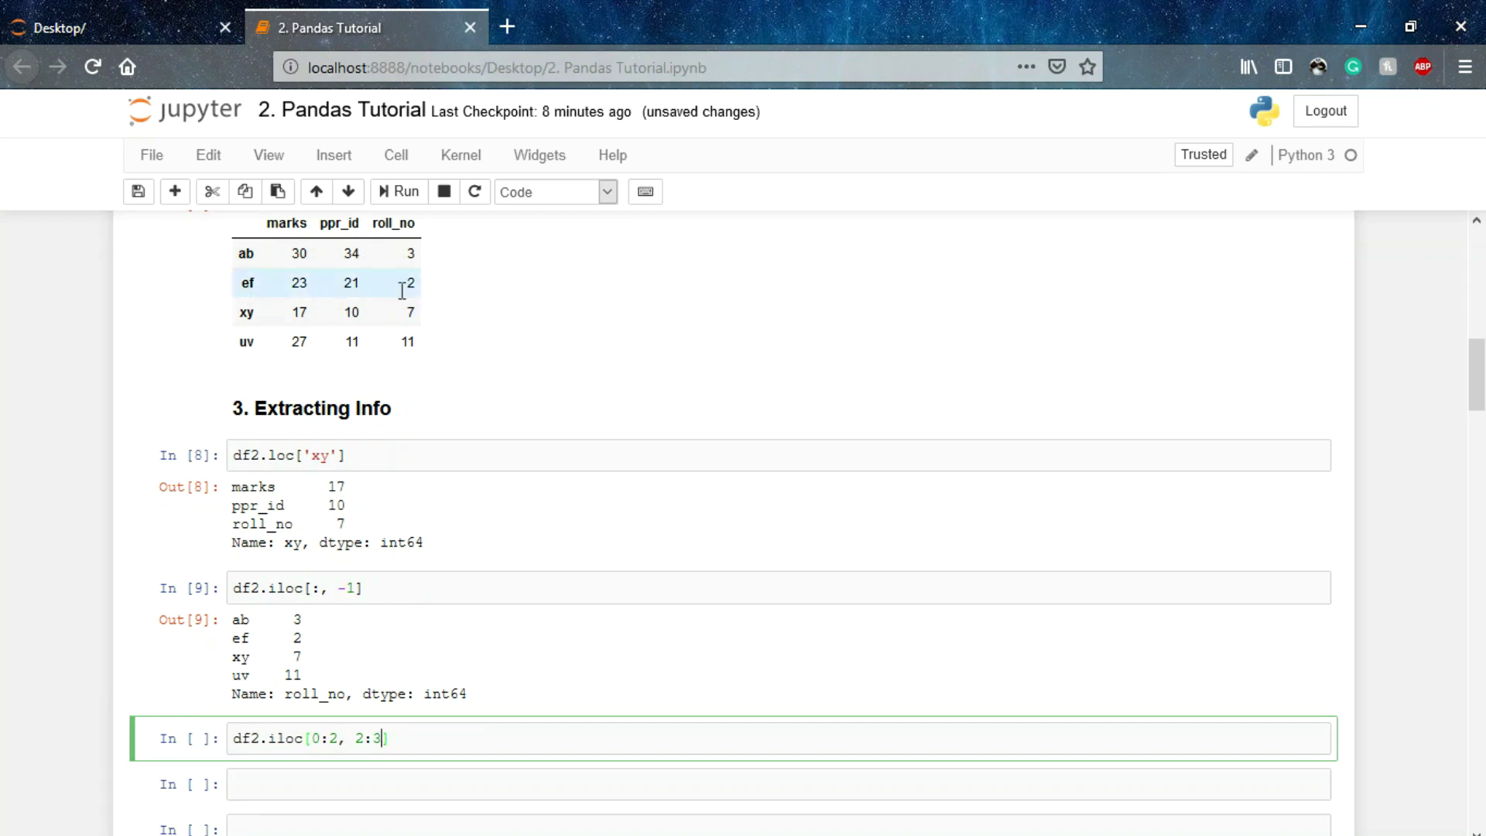
pyautogui.doubleClick(286, 223)
pyautogui.doubleClick(339, 223)
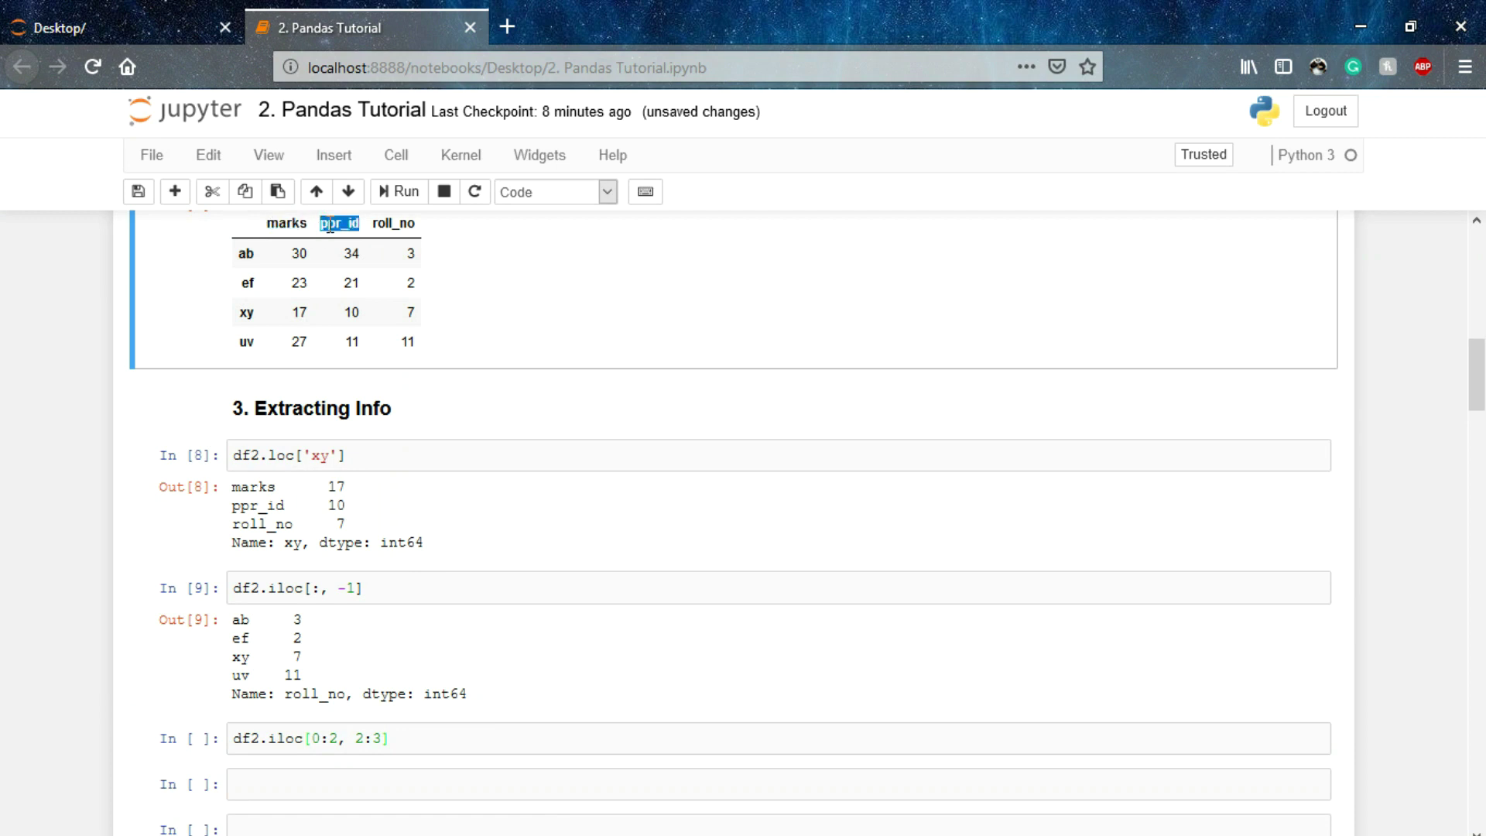
pyautogui.doubleClick(393, 224)
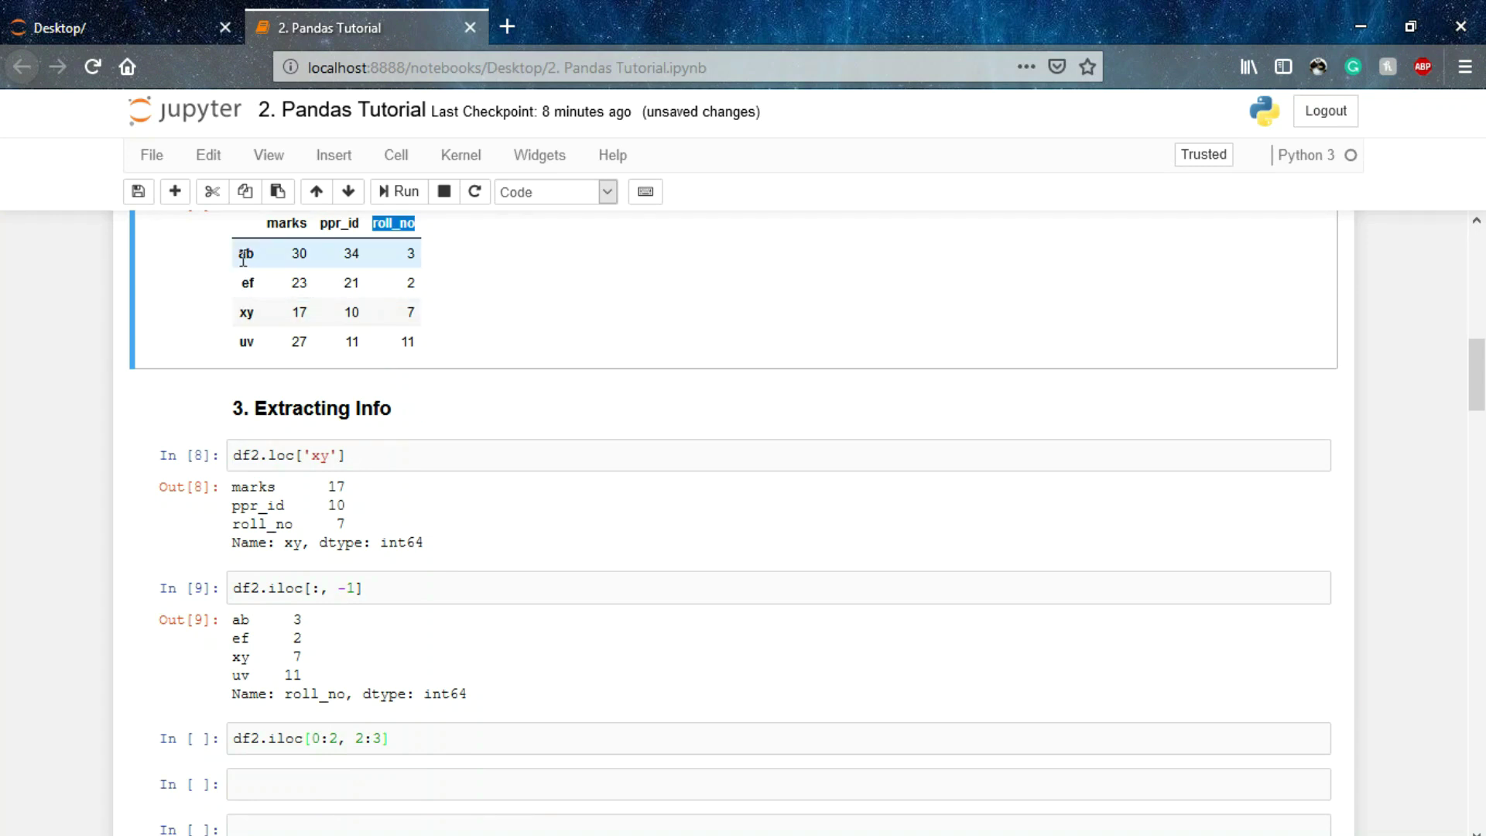
pyautogui.moveTo(239, 255); pyautogui.dragTo(421, 288)
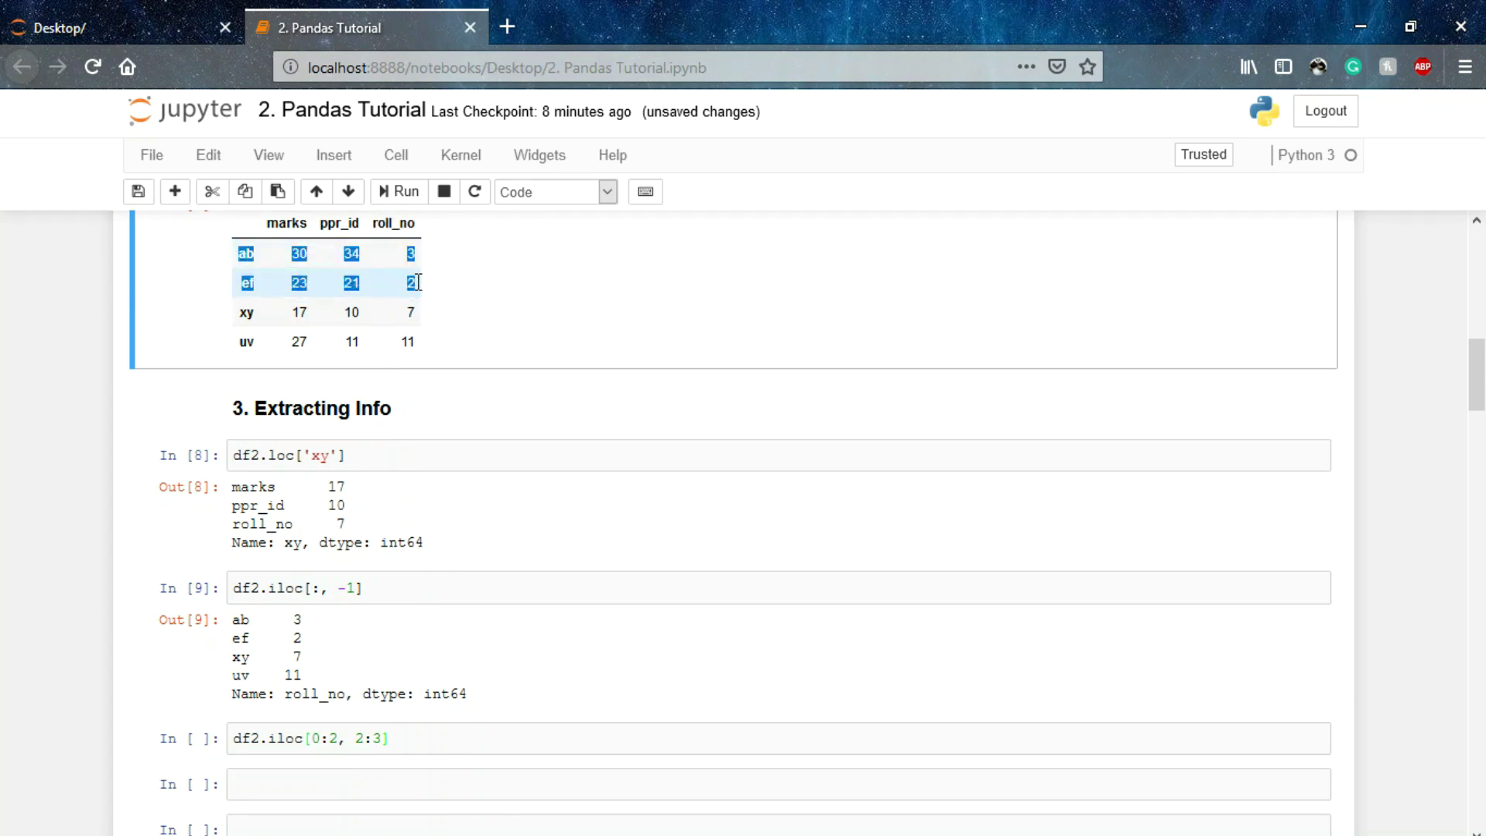
pyautogui.click(472, 294)
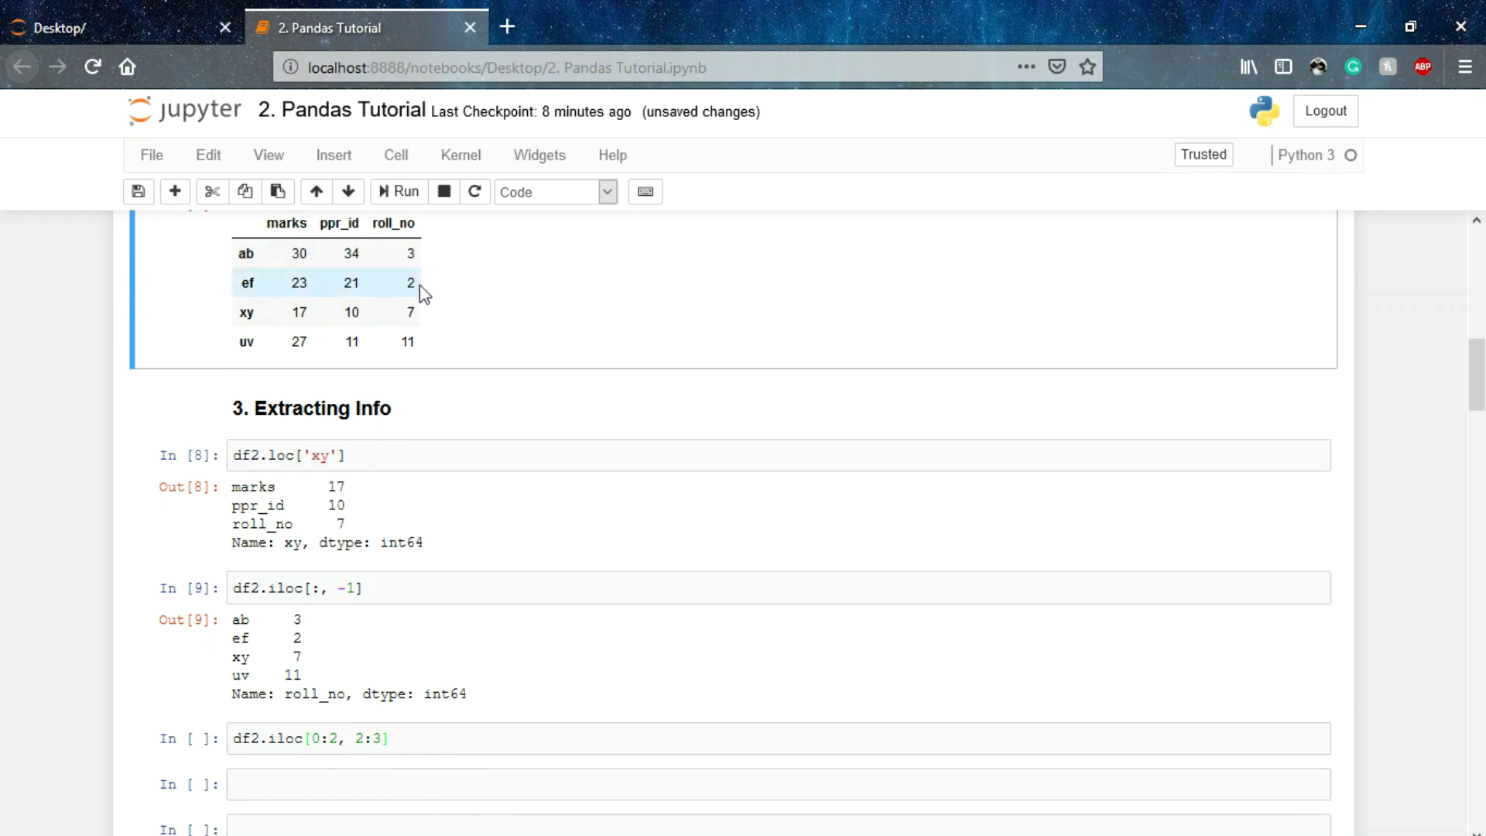
pyautogui.moveTo(414, 288); pyautogui.dragTo(240, 257)
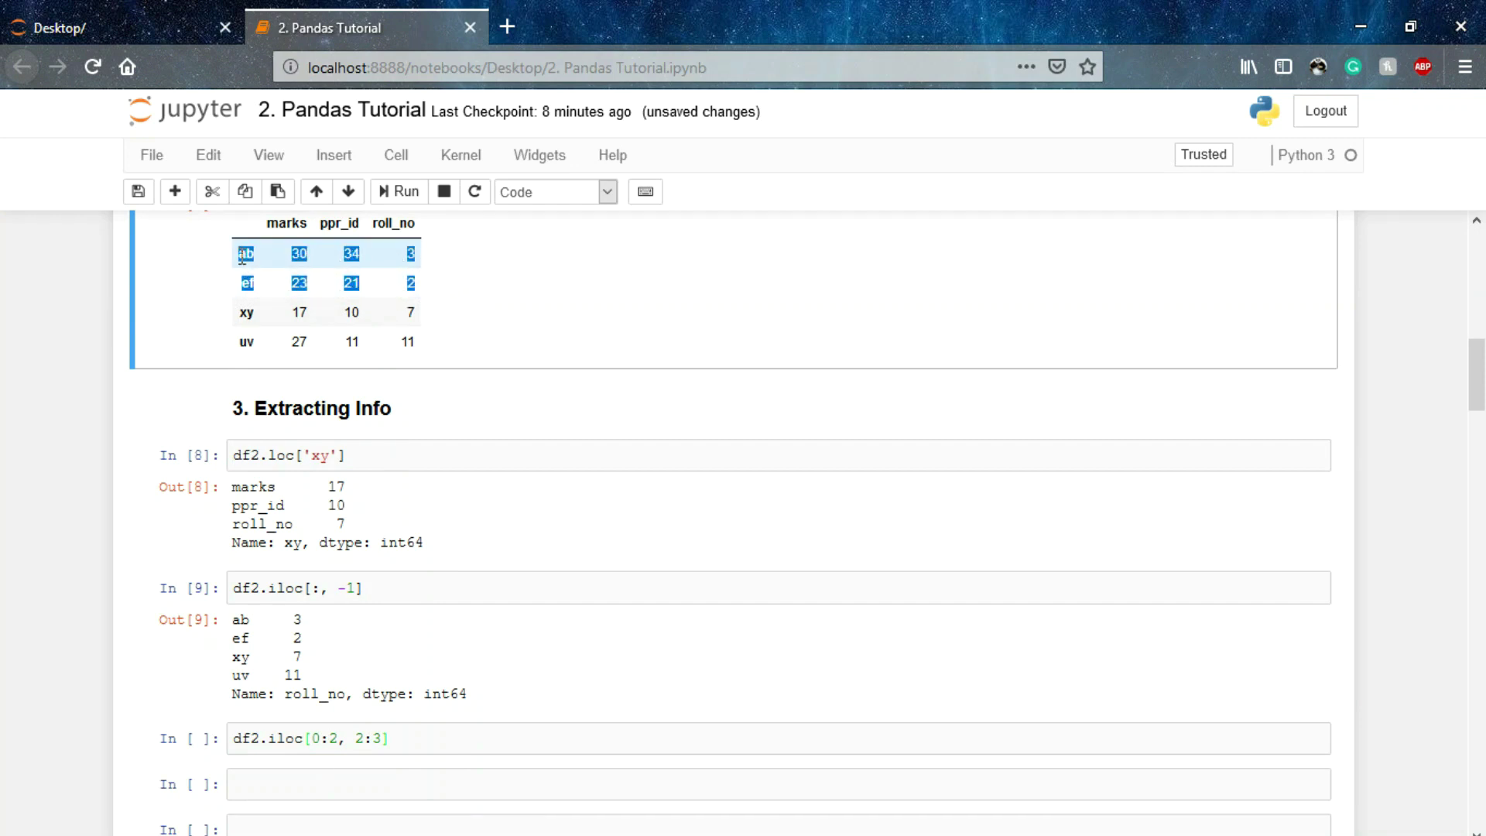
pyautogui.click(473, 282)
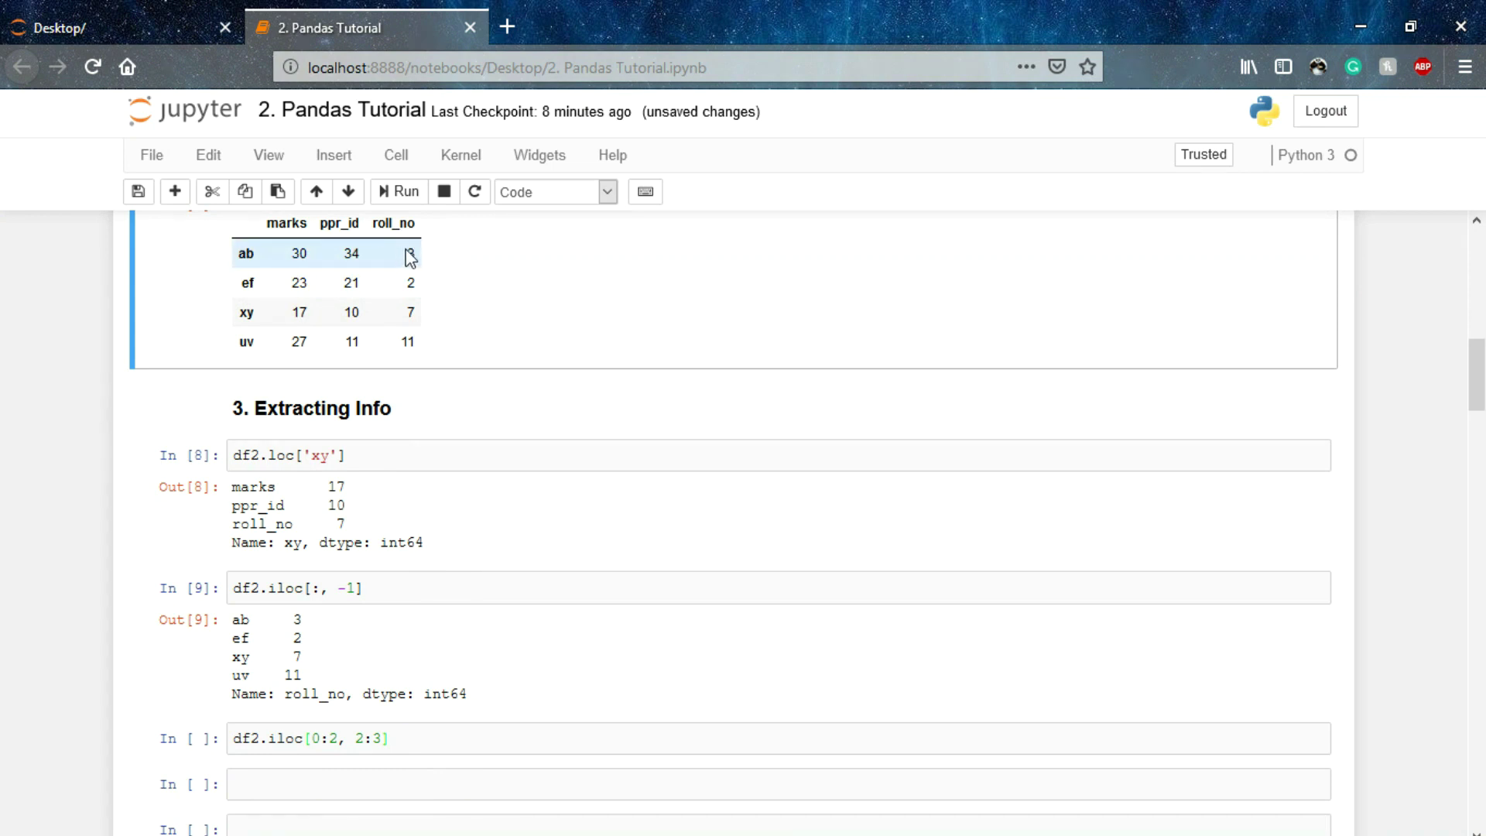
pyautogui.moveTo(413, 273); pyautogui.dragTo(421, 322)
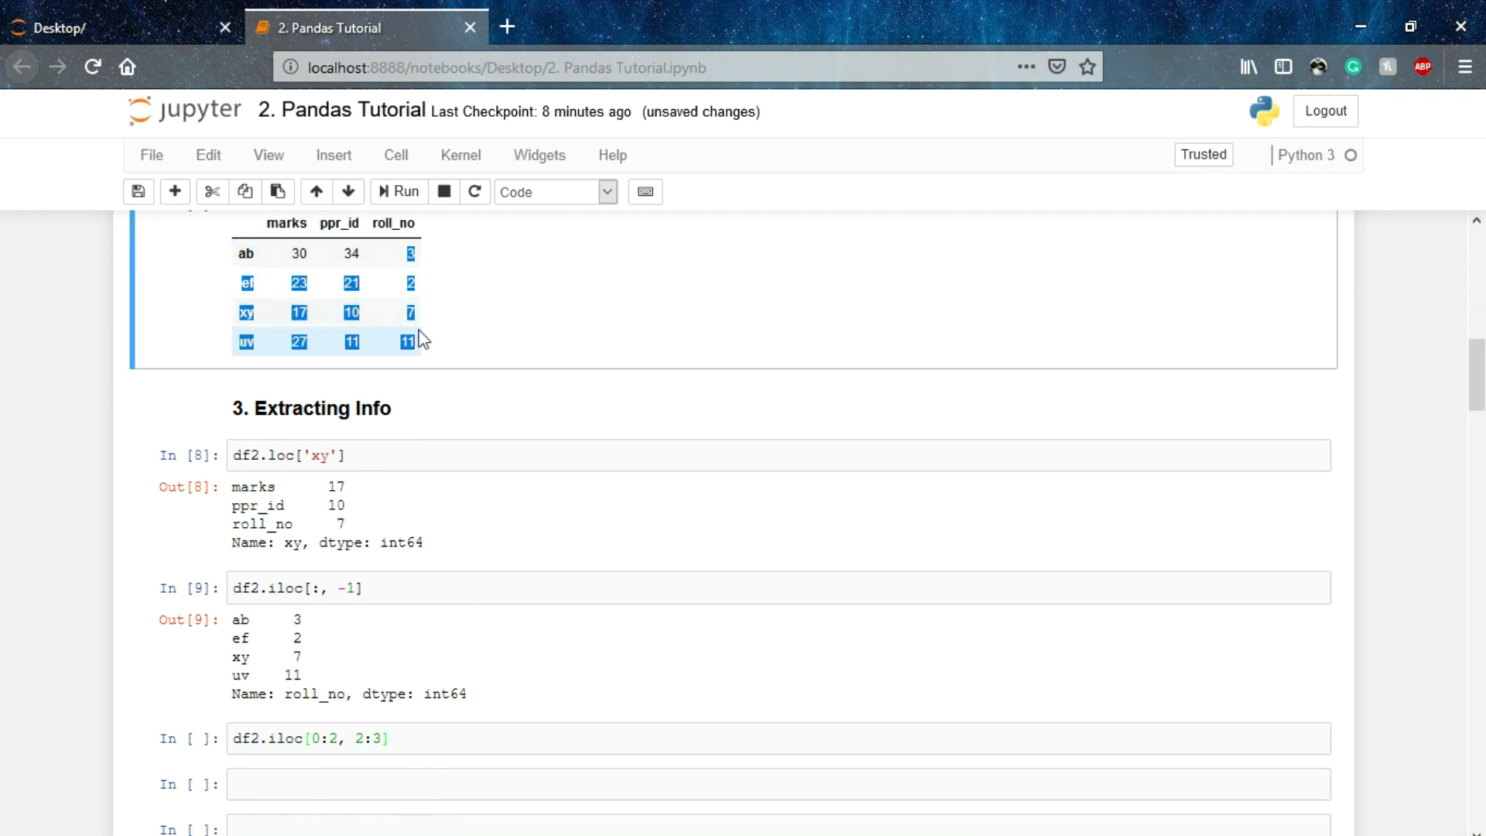
pyautogui.click(515, 311)
pyautogui.moveTo(515, 311); pyautogui.dragTo(409, 252)
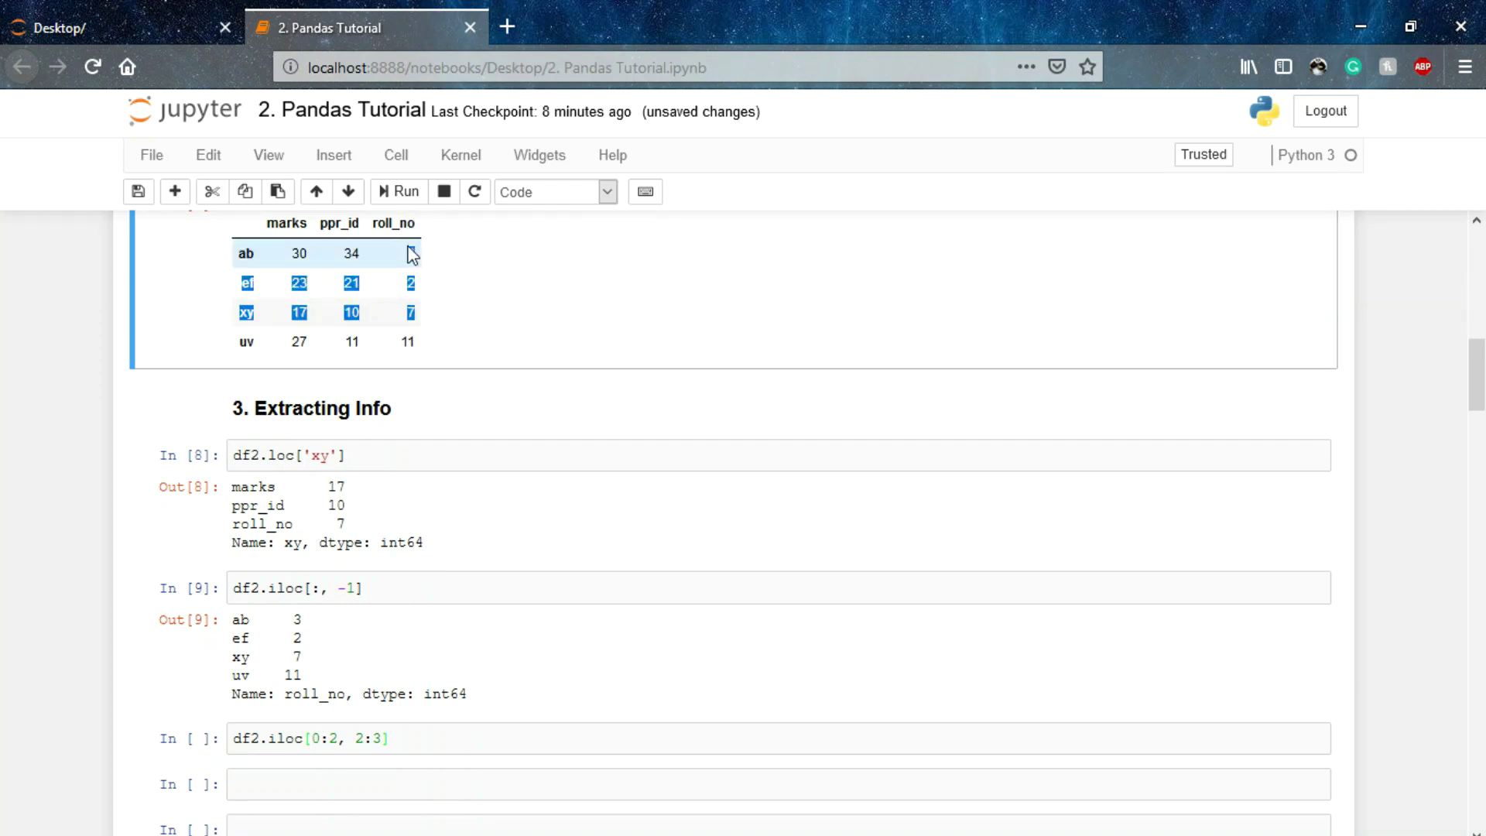
pyautogui.click(409, 252)
pyautogui.doubleClick(395, 223)
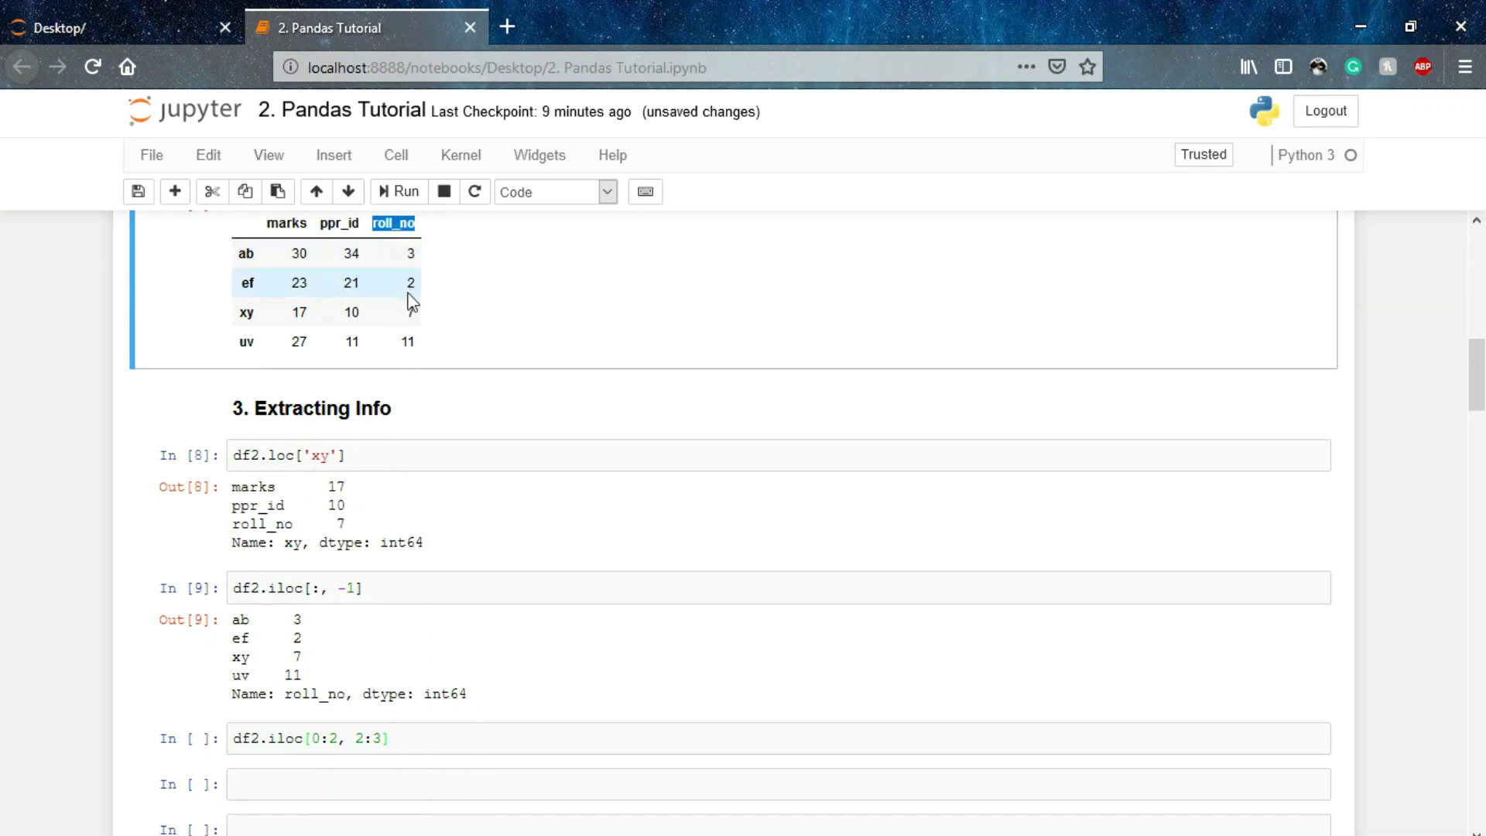
# Run df2.iloc[0:2, 2:3] to show roll_no for rows ab (3) and ef (2)
pyautogui.click(486, 743)
pyautogui.hotkey('shift', 'Return')
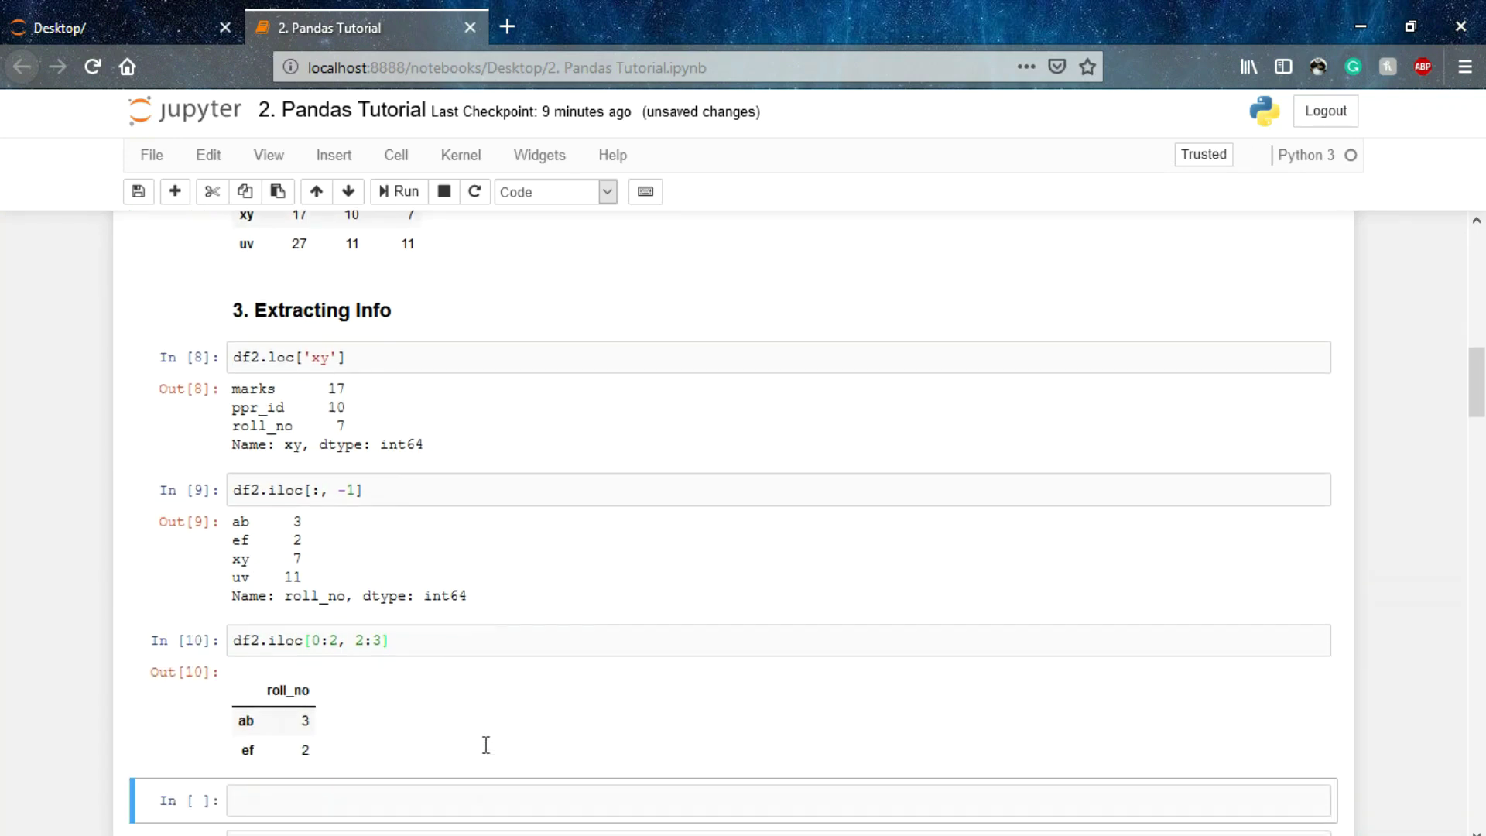